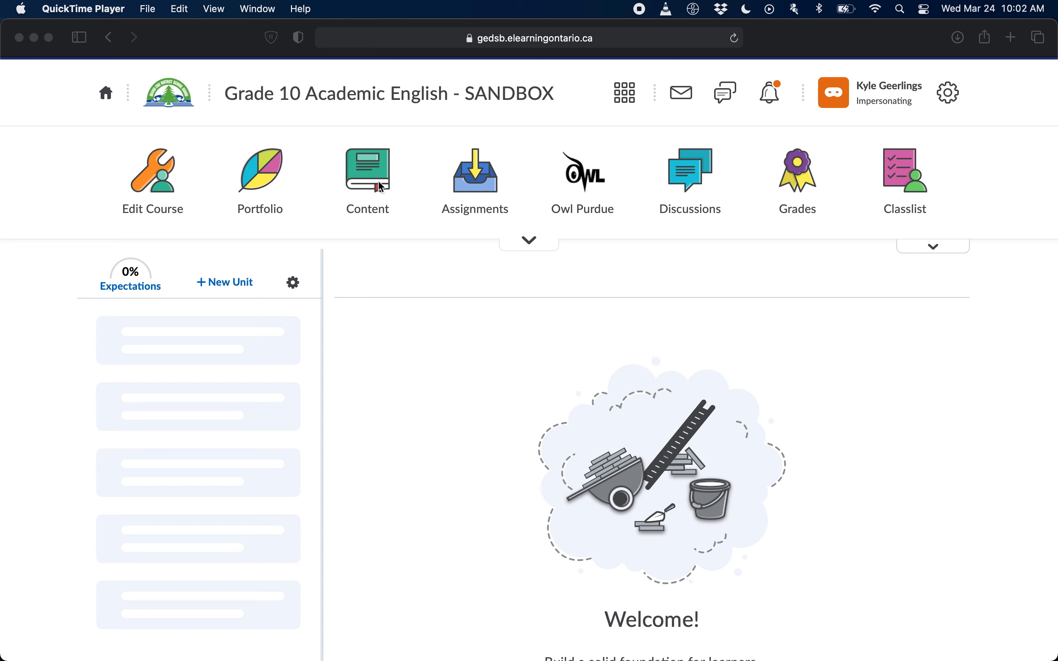
Step: Open the new Content Experience information panel, review its on/off options, and close it without changing the setting
{"action": "scroll", "coordinate": [591, 367], "scroll_direction": "down", "scroll_amount": 2}
{"action": "left_click", "coordinate": [940, 249]}
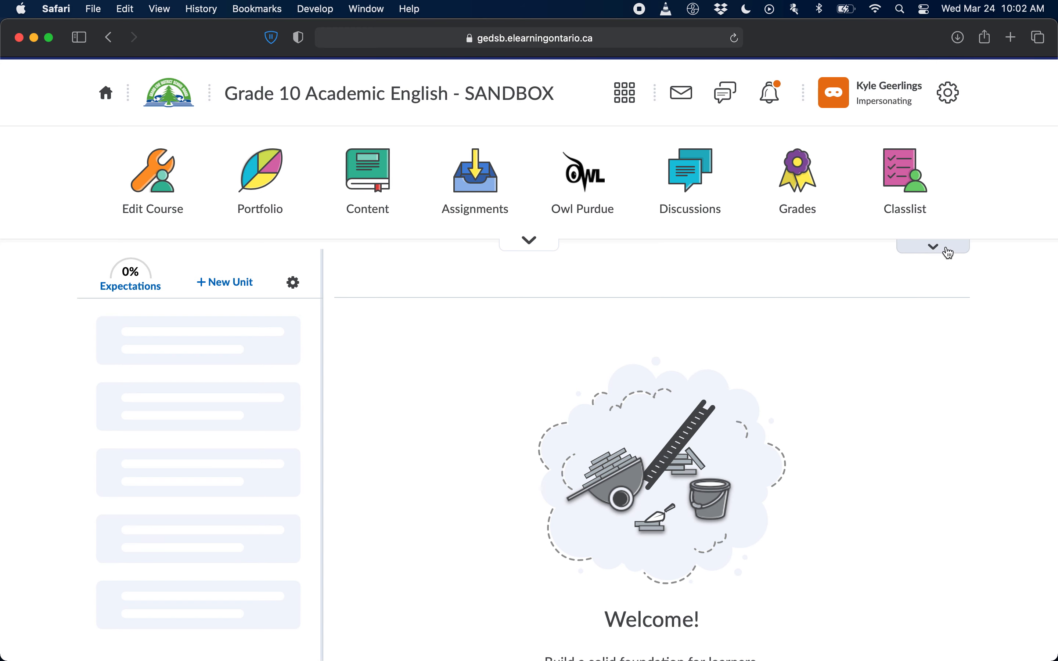
{"action": "left_click", "coordinate": [931, 248]}
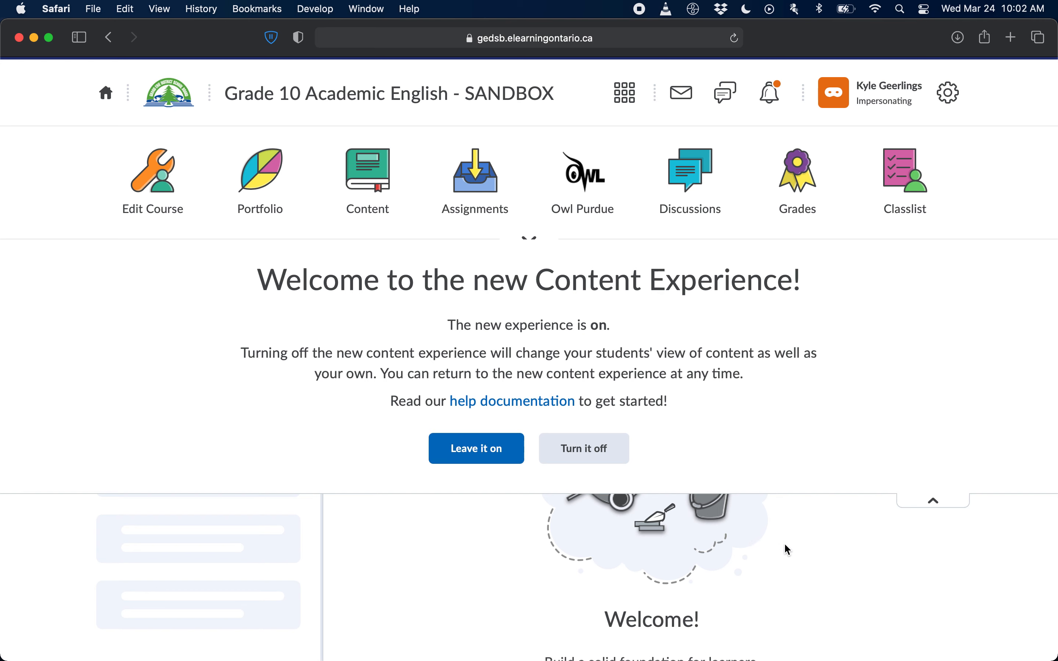
{"action": "left_click", "coordinate": [933, 505]}
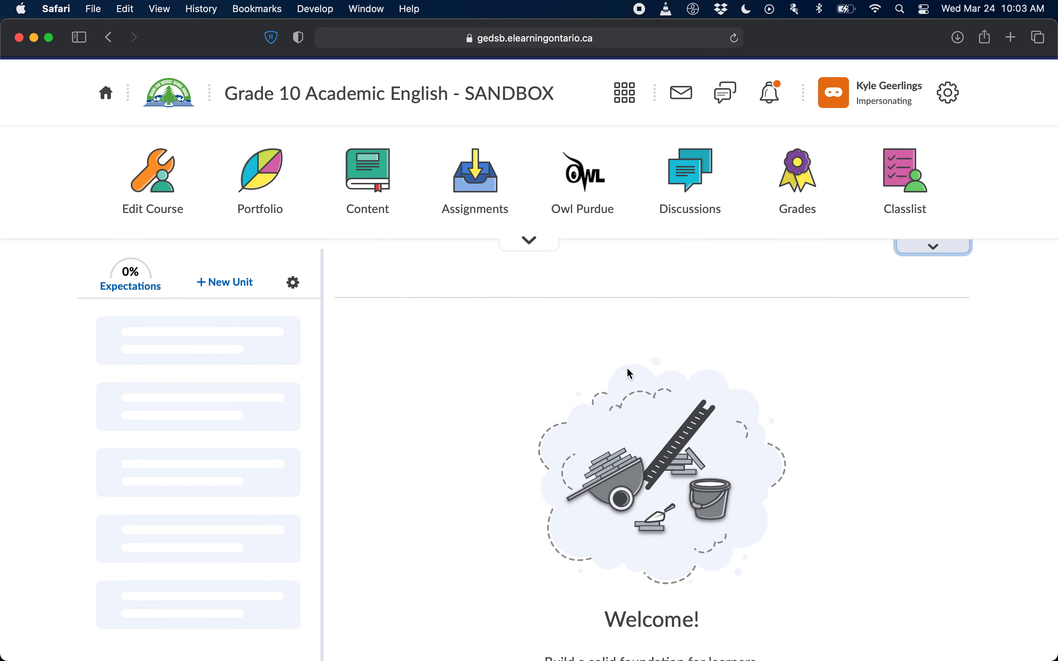
{"action": "scroll", "coordinate": [782, 435], "scroll_direction": "down", "scroll_amount": 2}
{"action": "scroll", "coordinate": [781, 432], "scroll_direction": "up", "scroll_amount": 2}
{"action": "left_click", "coordinate": [249, 372]}
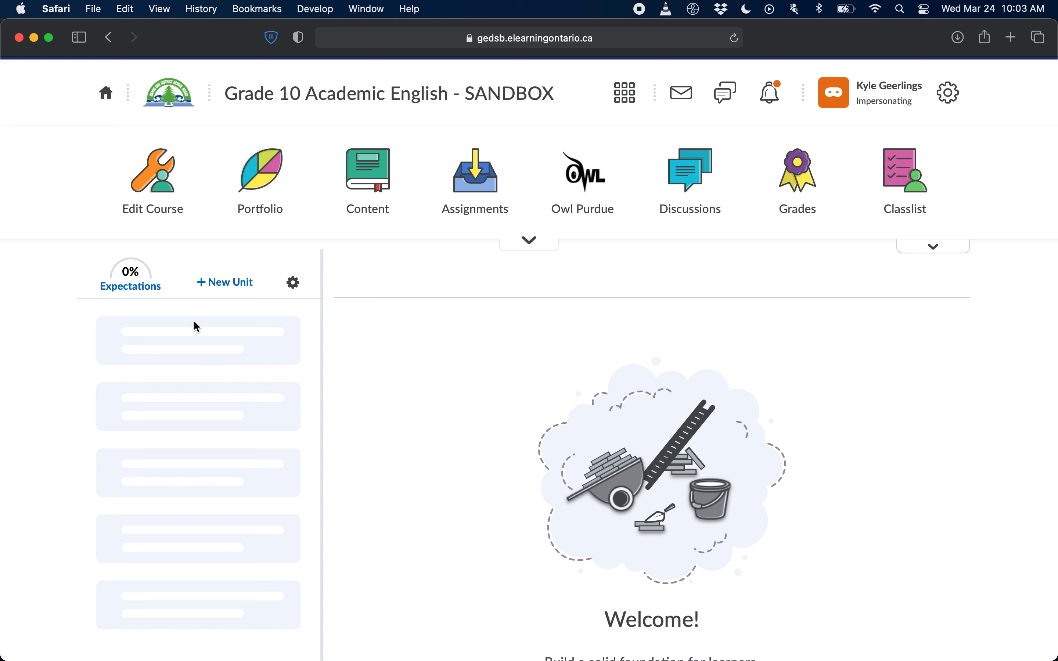
Step: Create a new unit titled "Unit 1" and save it as hidden
{"action": "left_click", "coordinate": [207, 287]}
{"action": "key", "text": "alt+shift+Left"}
{"action": "key", "text": "alt+shift+Left"}
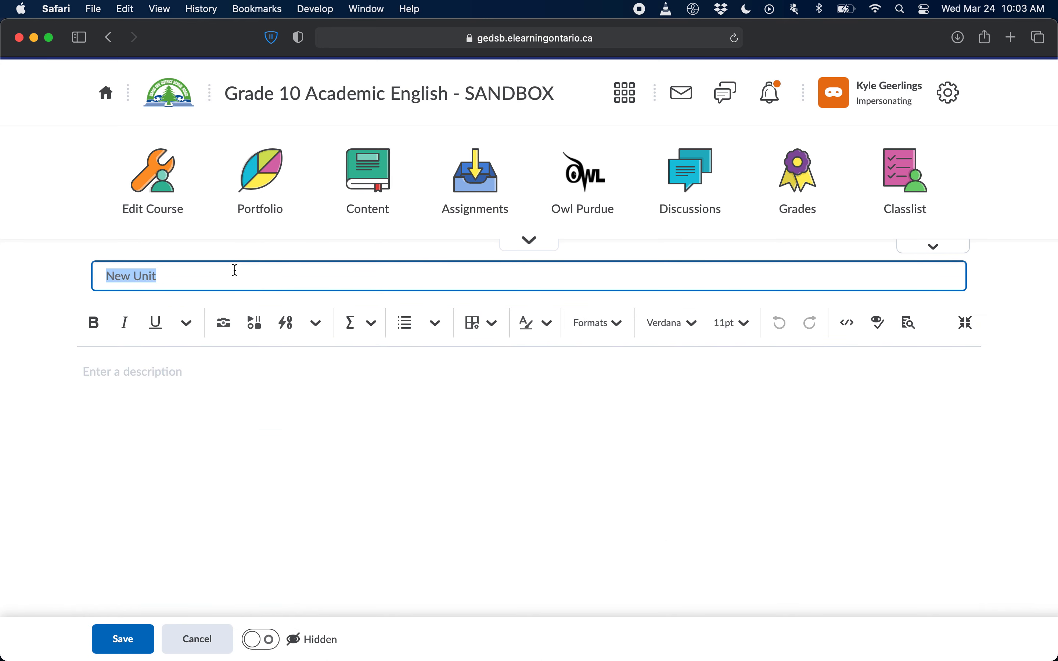
{"action": "type", "text": "Unit 1"}
{"action": "left_click", "coordinate": [115, 641]}
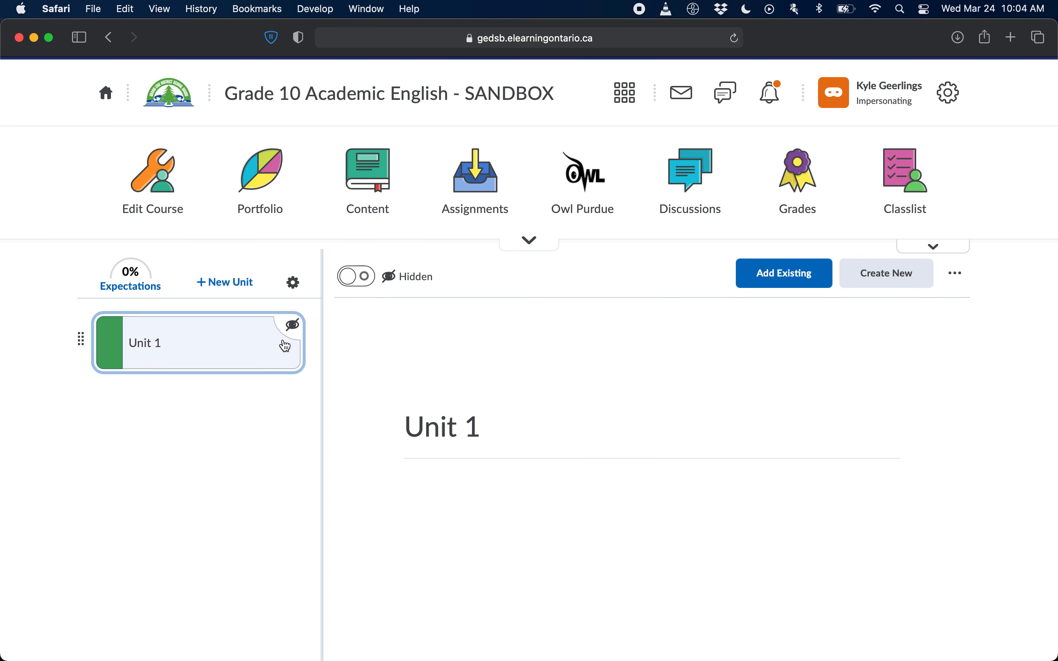
Step: Switch Unit 1's visibility to Visible and back to Hidden
{"action": "left_click", "coordinate": [361, 285]}
{"action": "left_click", "coordinate": [361, 286]}
{"action": "left_click", "coordinate": [361, 286]}
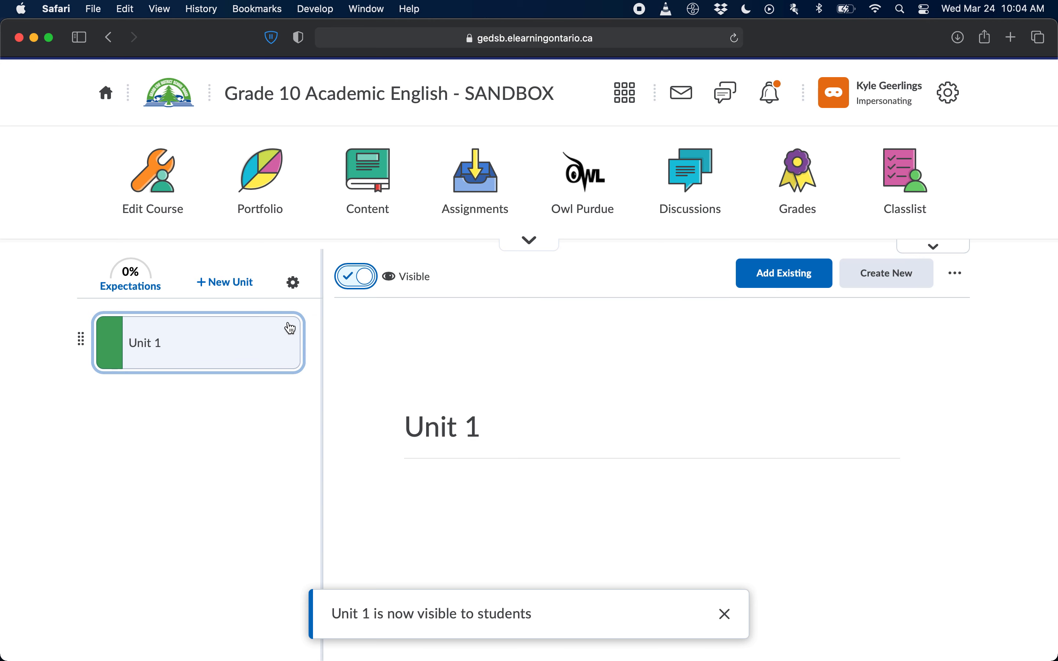
{"action": "left_click", "coordinate": [245, 368]}
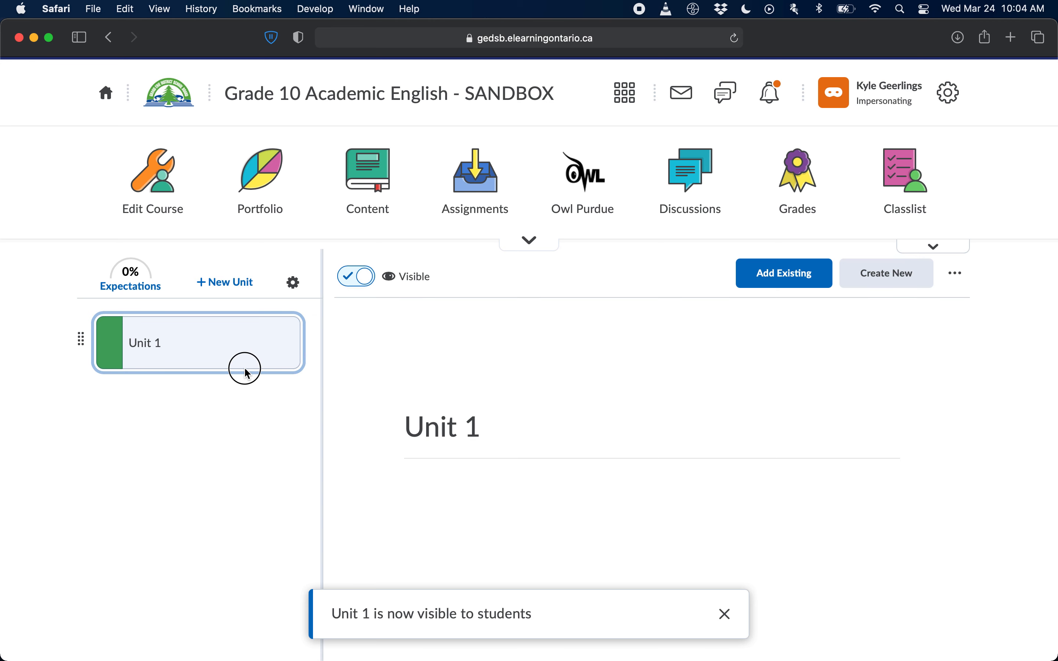
{"action": "left_click", "coordinate": [208, 353]}
{"action": "left_click", "coordinate": [356, 276]}
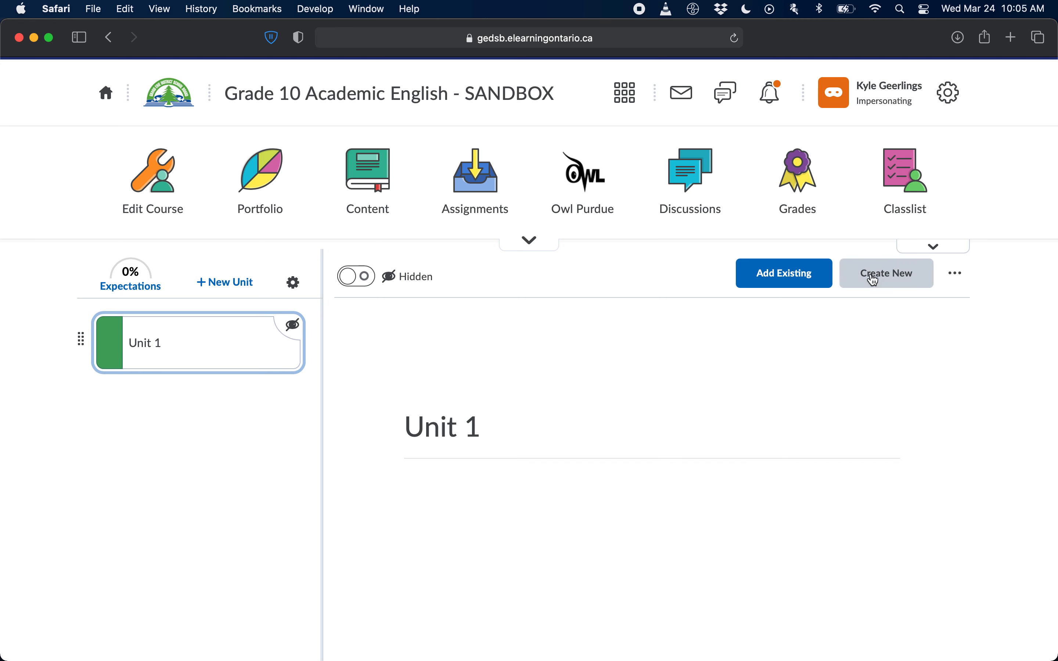
Step: Create a hidden lesson titled "Day 1" inside Unit 1 and save it
{"action": "left_click", "coordinate": [894, 275]}
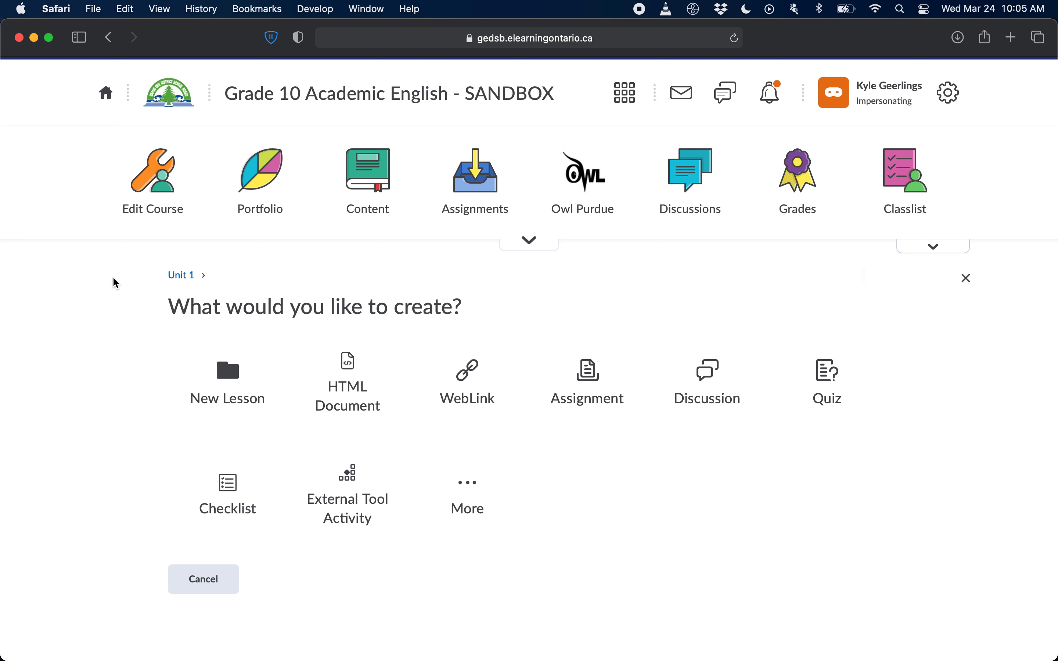
{"action": "left_click", "coordinate": [226, 374]}
{"action": "triple_click", "coordinate": [209, 271]}
{"action": "type", "text": "Day 1"}
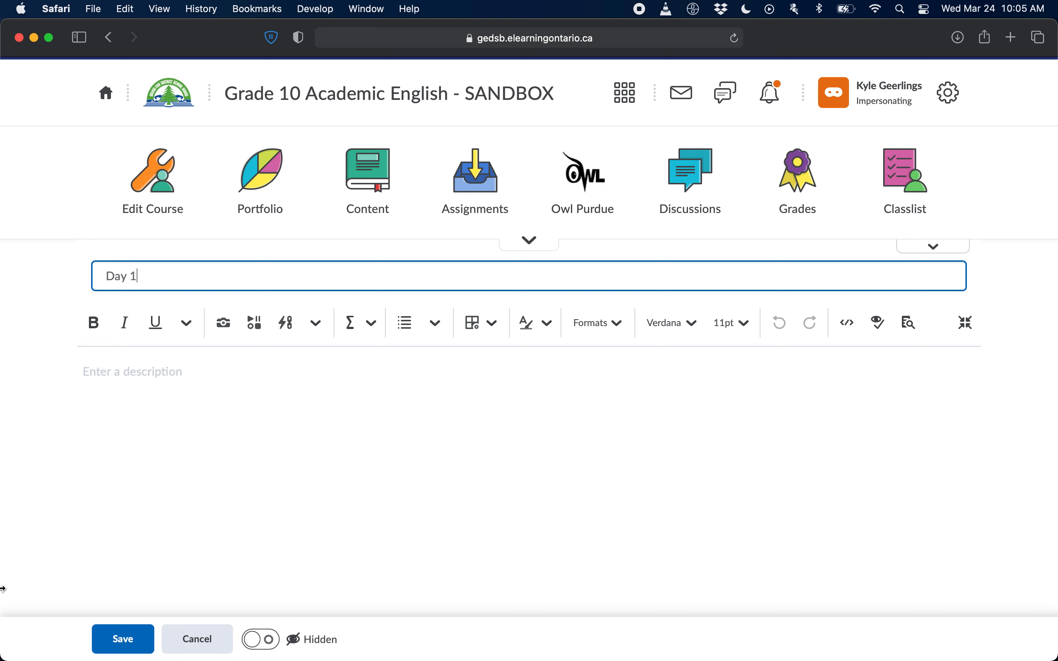
{"action": "left_click", "coordinate": [122, 639]}
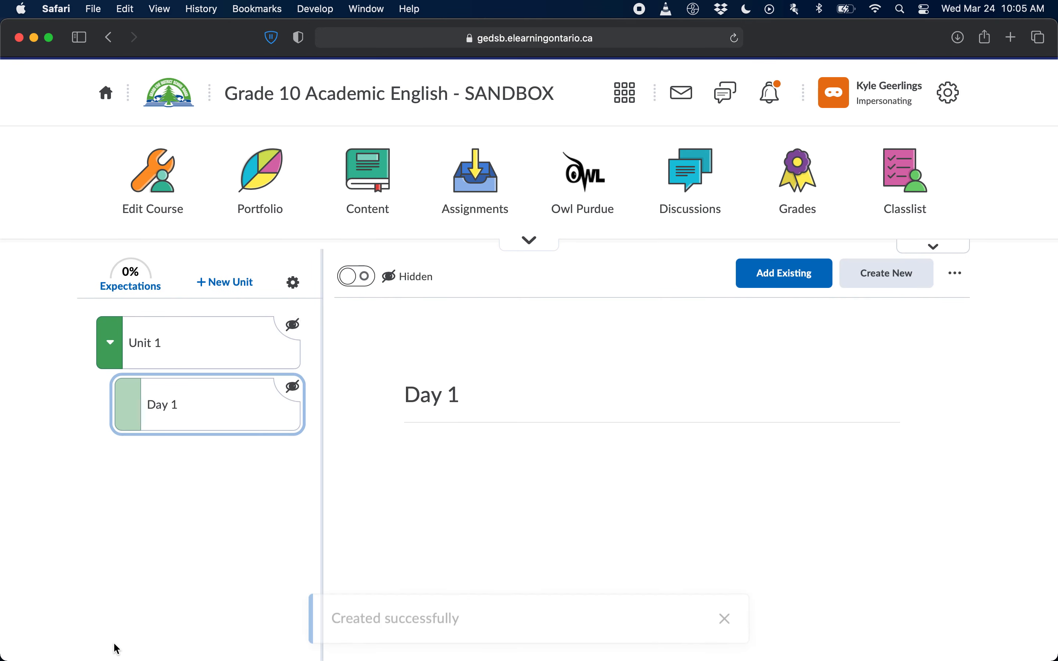
Step: Collapse and re-expand Unit 1 in the course outline to view its nested lesson
{"action": "left_click", "coordinate": [160, 345]}
{"action": "left_click", "coordinate": [110, 350]}
{"action": "left_click", "coordinate": [110, 350]}
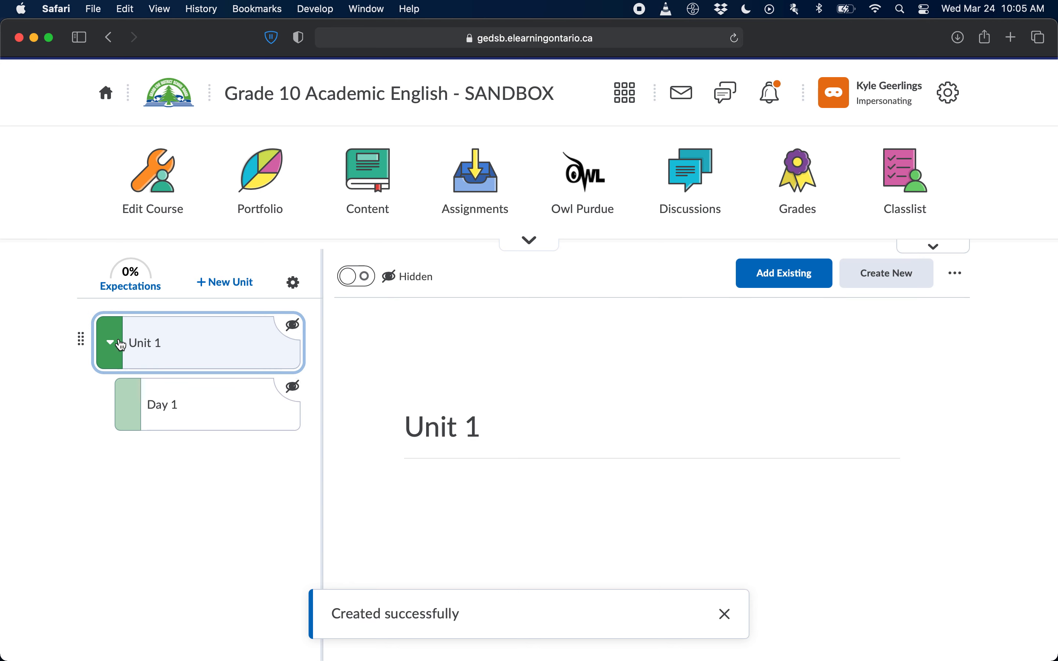
Step: Create a hidden folder titled "Shakespeare" inside the Day 1 lesson and save it
{"action": "left_click", "coordinate": [191, 409]}
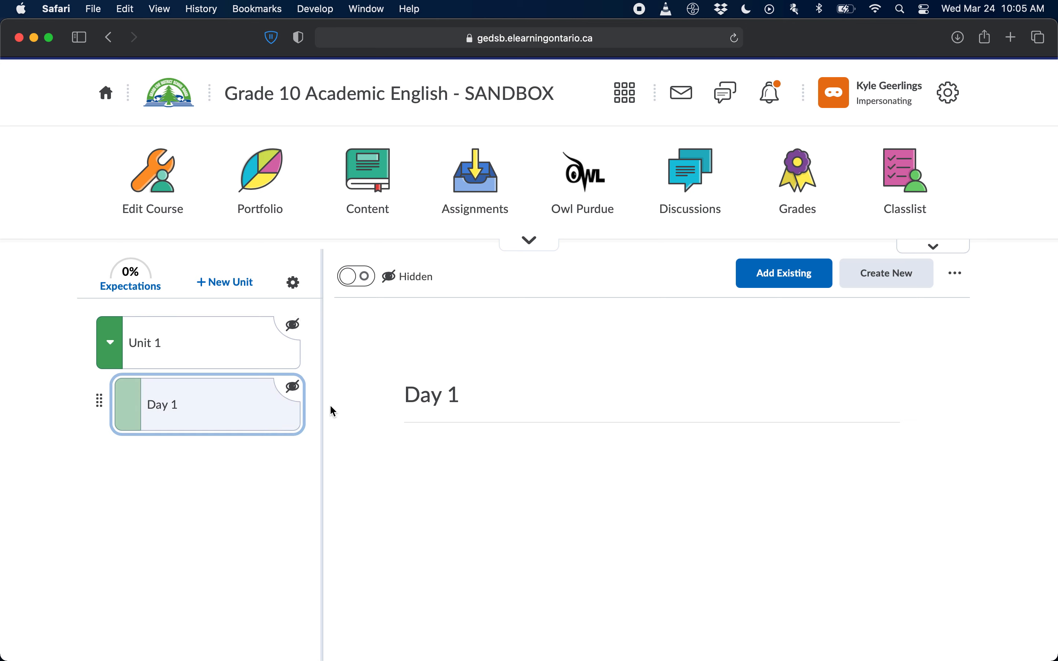
{"action": "left_click", "coordinate": [878, 276]}
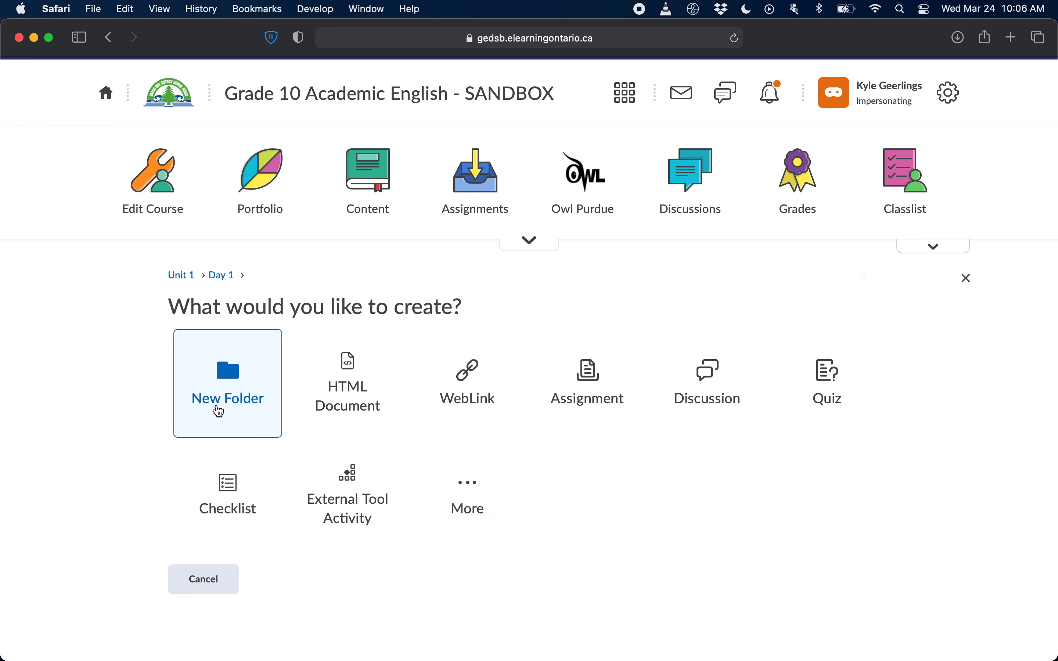
{"action": "left_click", "coordinate": [244, 407]}
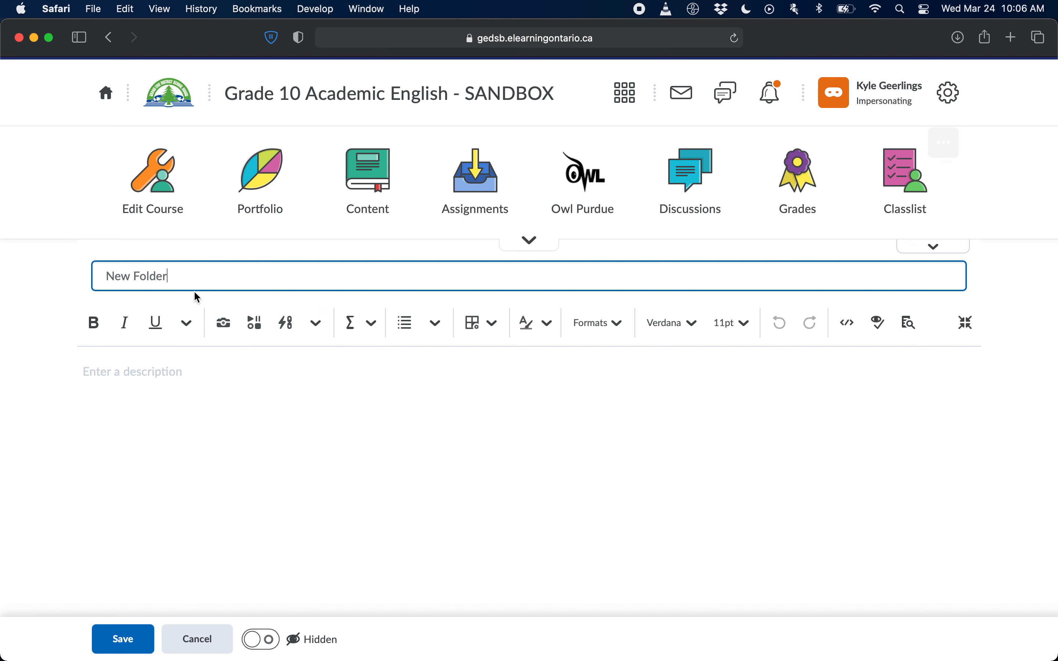
{"action": "triple_click", "coordinate": [196, 280]}
{"action": "key", "text": "BackSpace"}
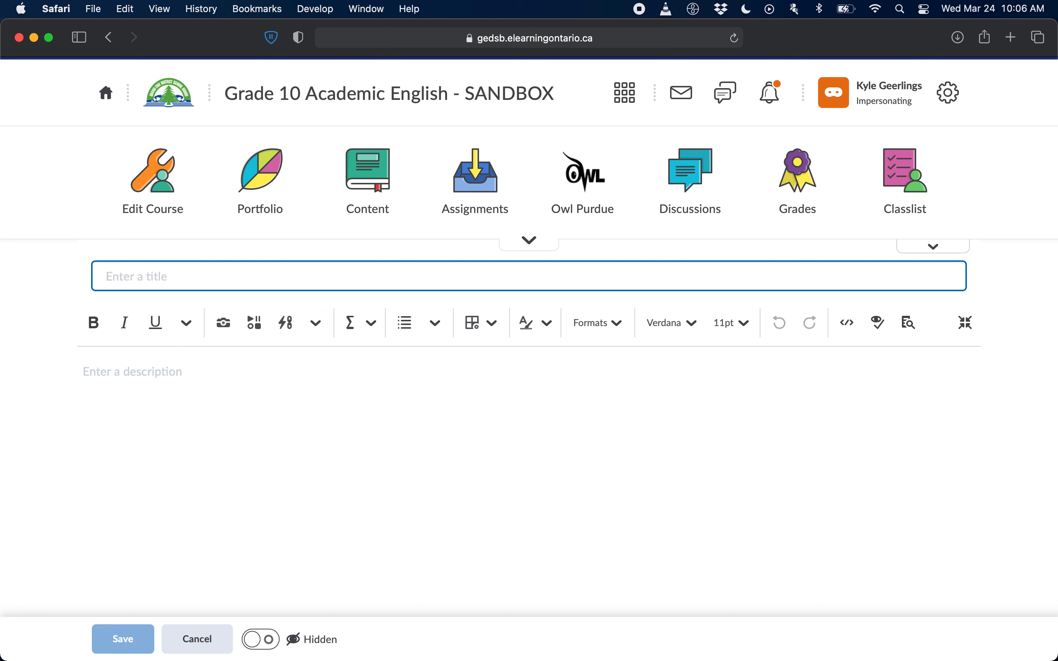
{"action": "type", "text": "Shakespeare"}
{"action": "left_click", "coordinate": [123, 636]}
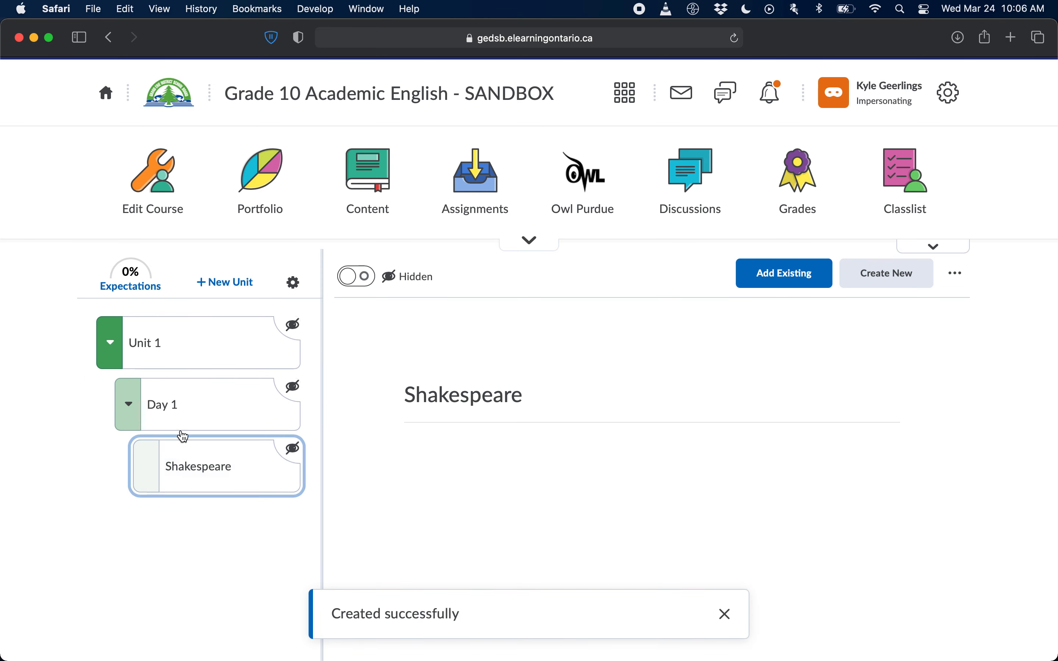
Step: Examine the nesting of Unit 1, Day 1 and Shakespeare by collapsing and expanding the unit and viewing each level's page
{"action": "left_click", "coordinate": [108, 348]}
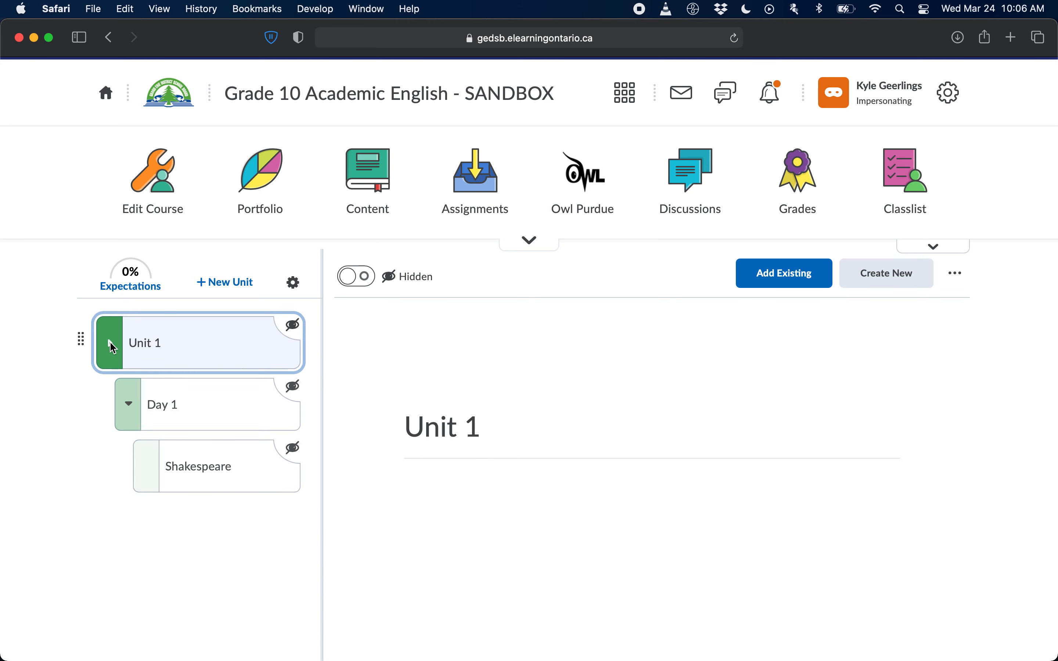
{"action": "left_click", "coordinate": [112, 342]}
{"action": "left_click", "coordinate": [113, 345]}
{"action": "left_click", "coordinate": [194, 413]}
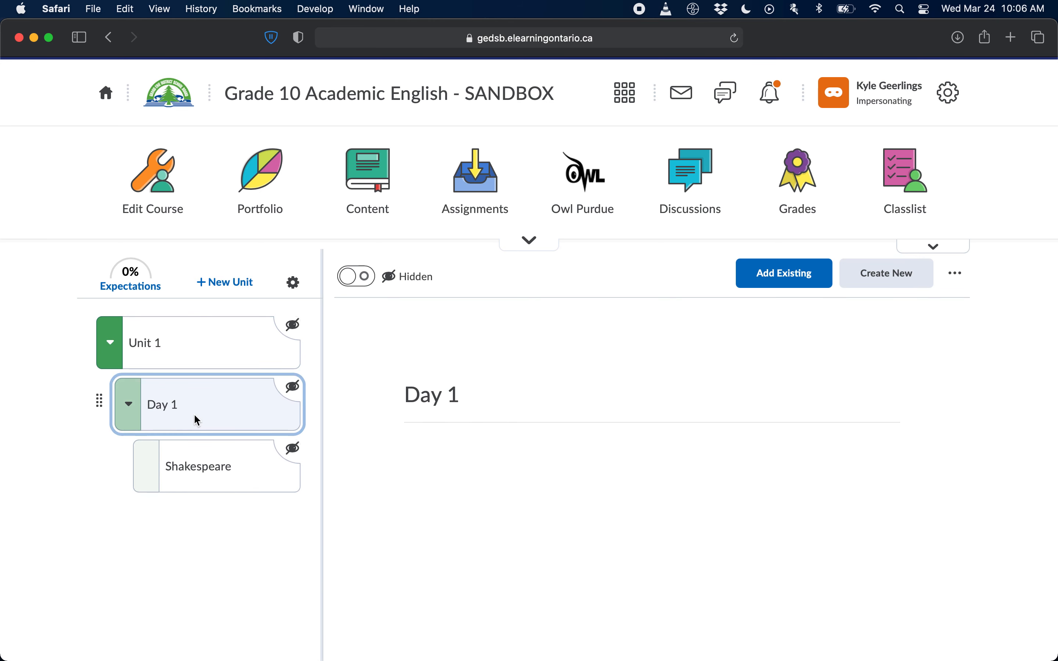
{"action": "left_click", "coordinate": [237, 460]}
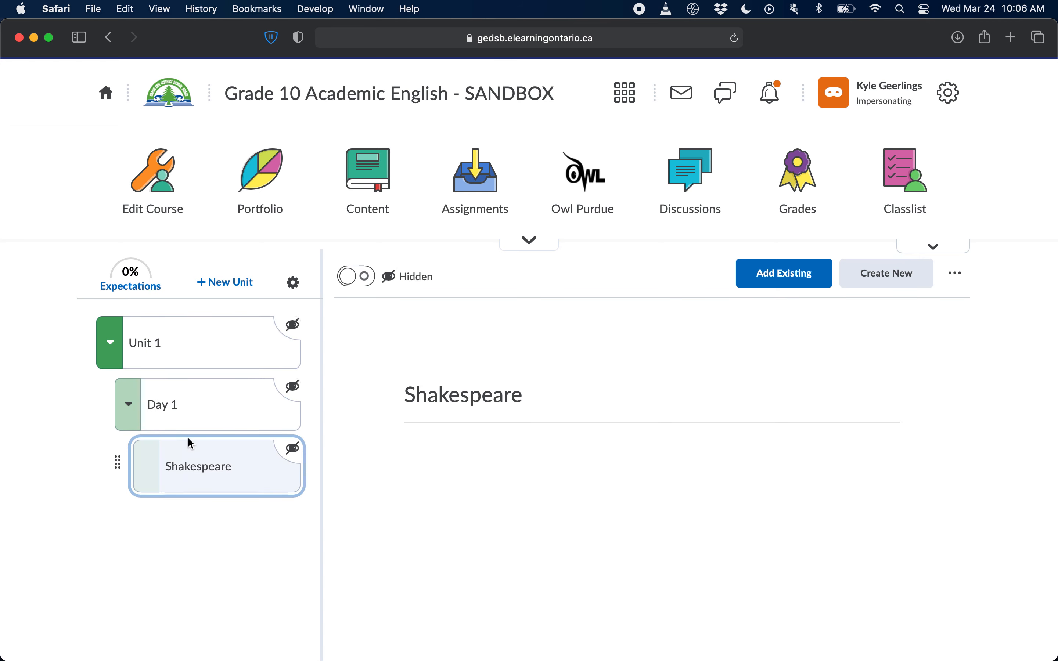
{"action": "left_click", "coordinate": [182, 403]}
{"action": "left_click", "coordinate": [180, 339]}
{"action": "left_click", "coordinate": [207, 449]}
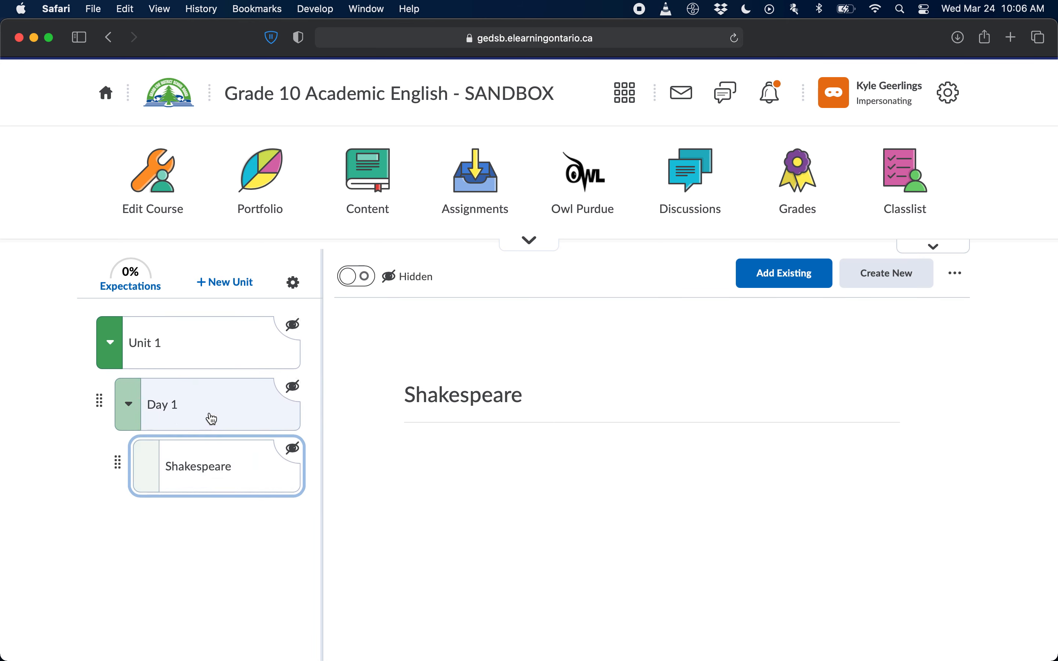
{"action": "left_click", "coordinate": [215, 391]}
{"action": "left_click", "coordinate": [191, 330]}
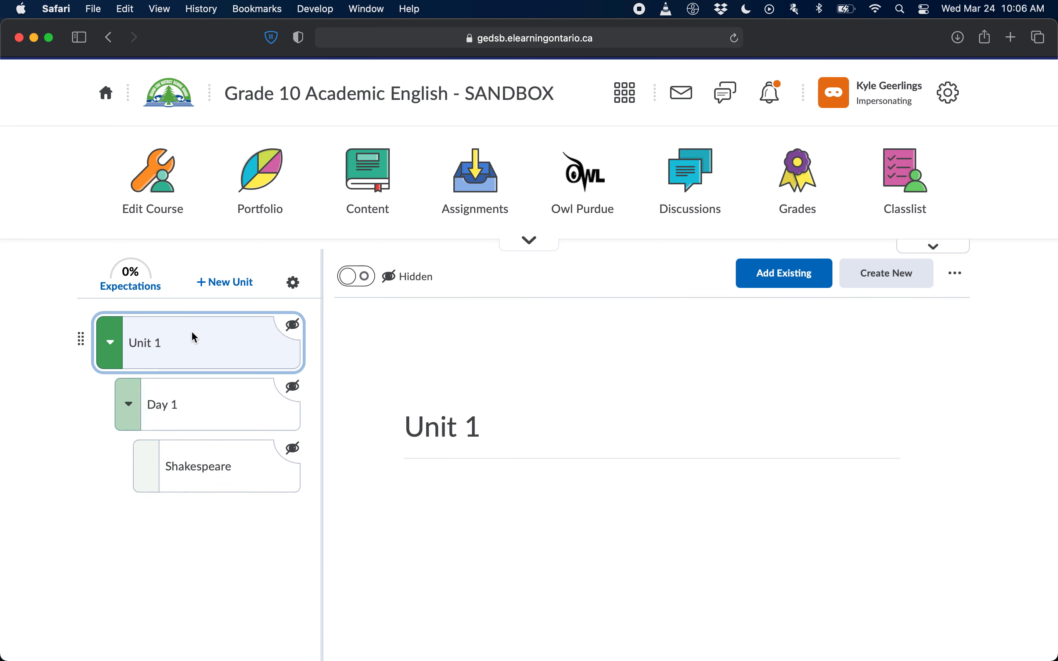
{"action": "left_click", "coordinate": [209, 402]}
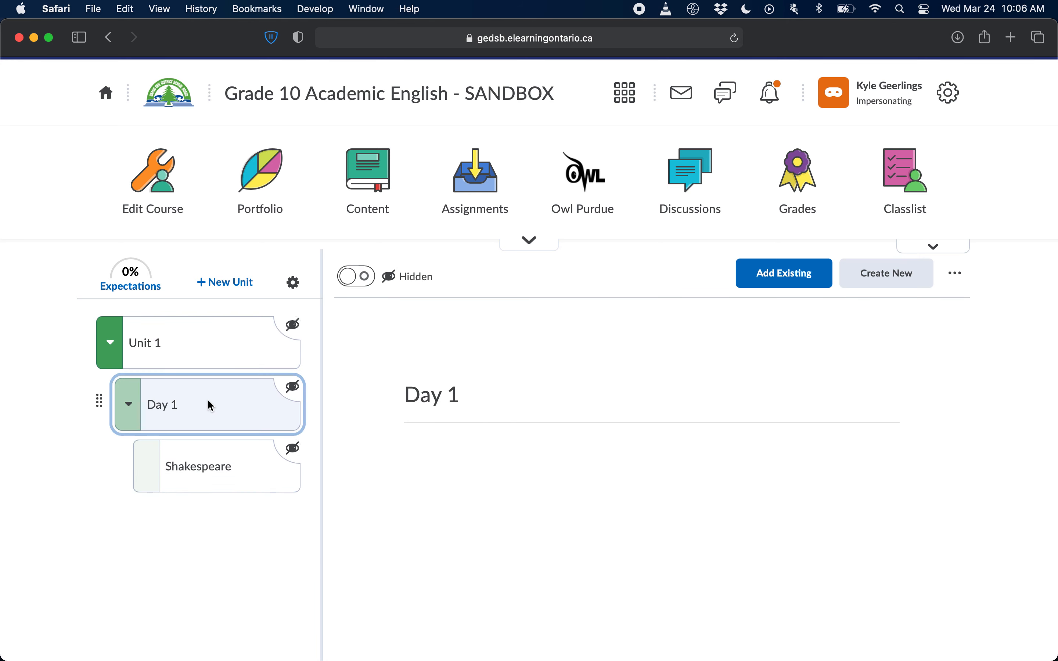
{"action": "left_click", "coordinate": [219, 452]}
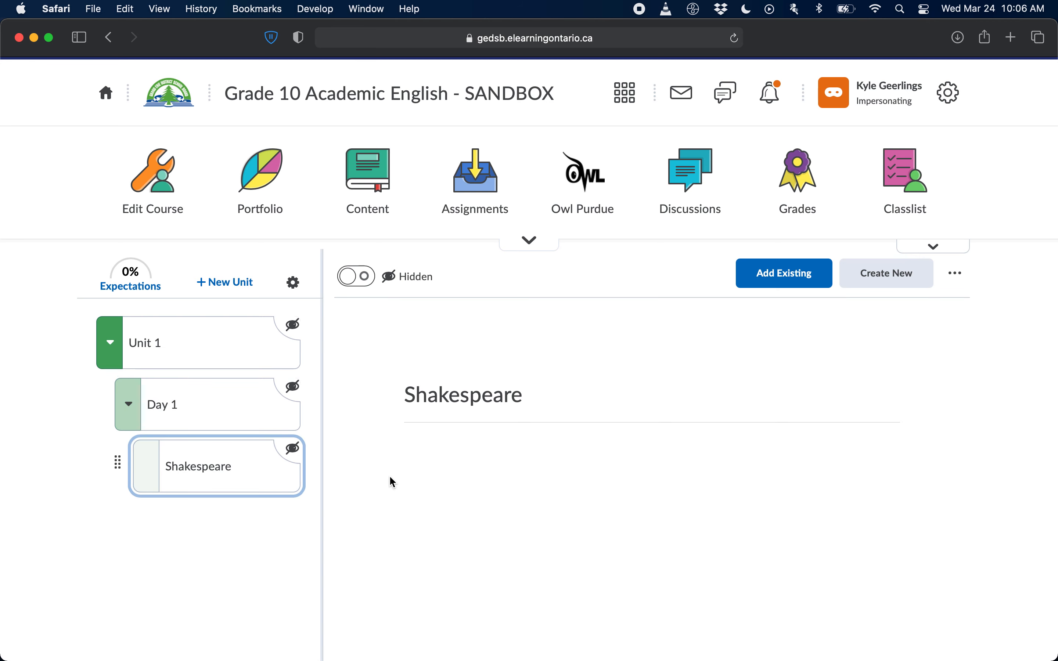
Step: Edit the Day 1 lesson to add the description "Test Test" and save it
{"action": "left_click", "coordinate": [216, 406]}
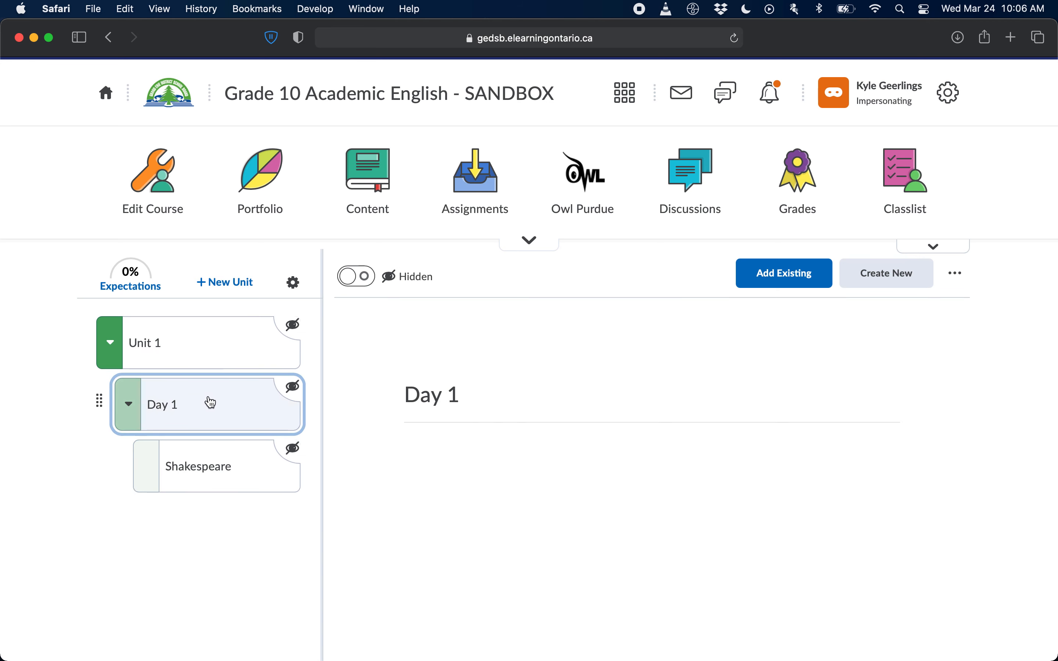
{"action": "left_click", "coordinate": [963, 283]}
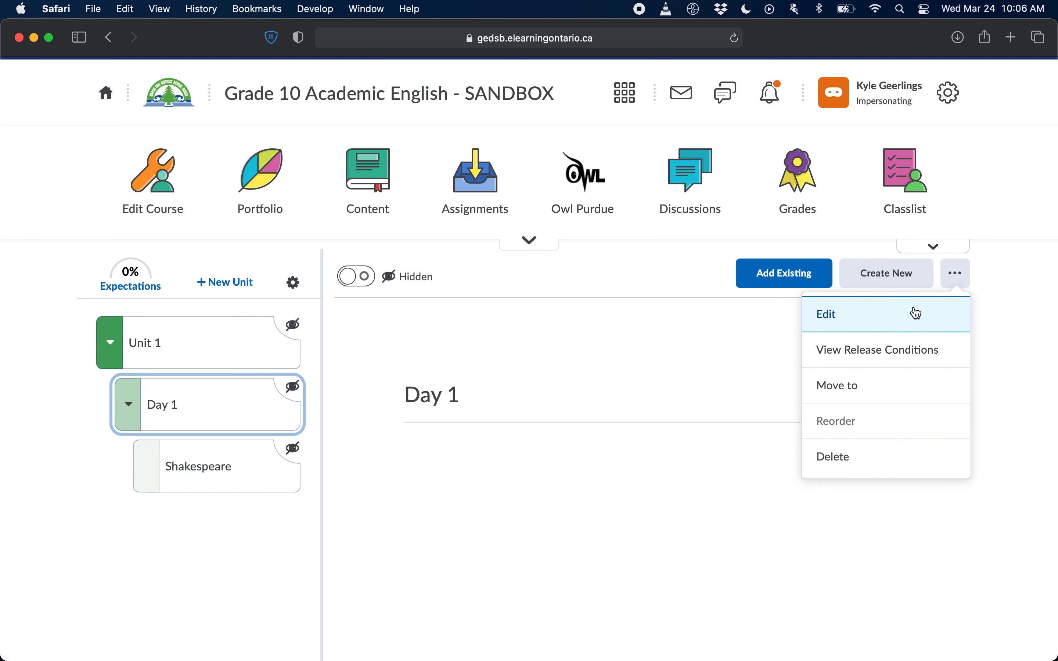
{"action": "left_click", "coordinate": [916, 313]}
{"action": "left_click", "coordinate": [414, 425]}
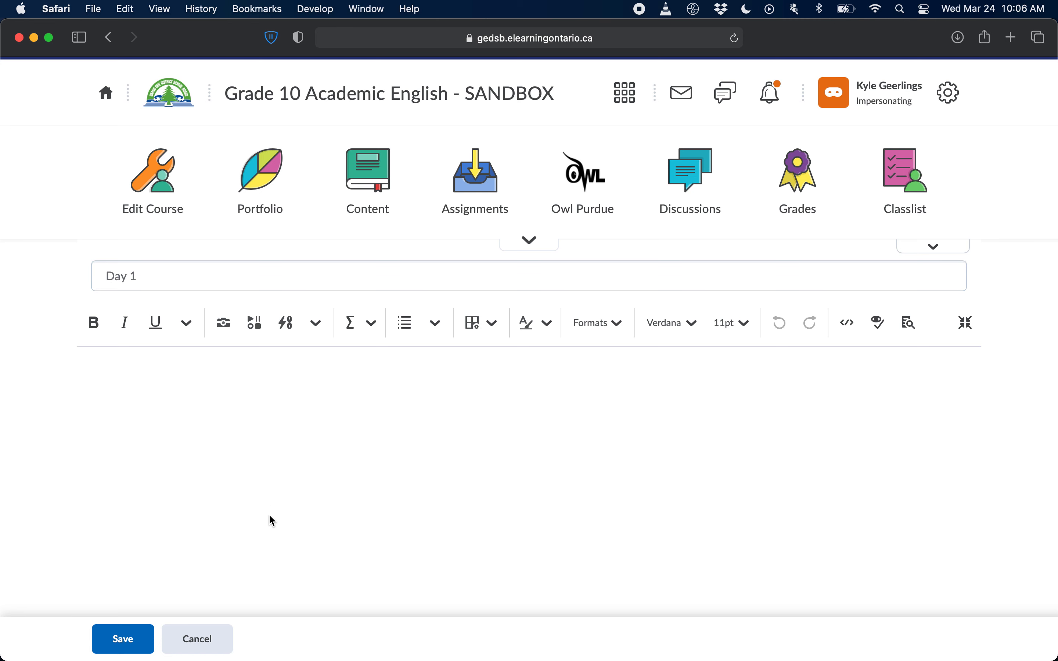
{"action": "type", "text": "Test Test"}
{"action": "left_click", "coordinate": [123, 639]}
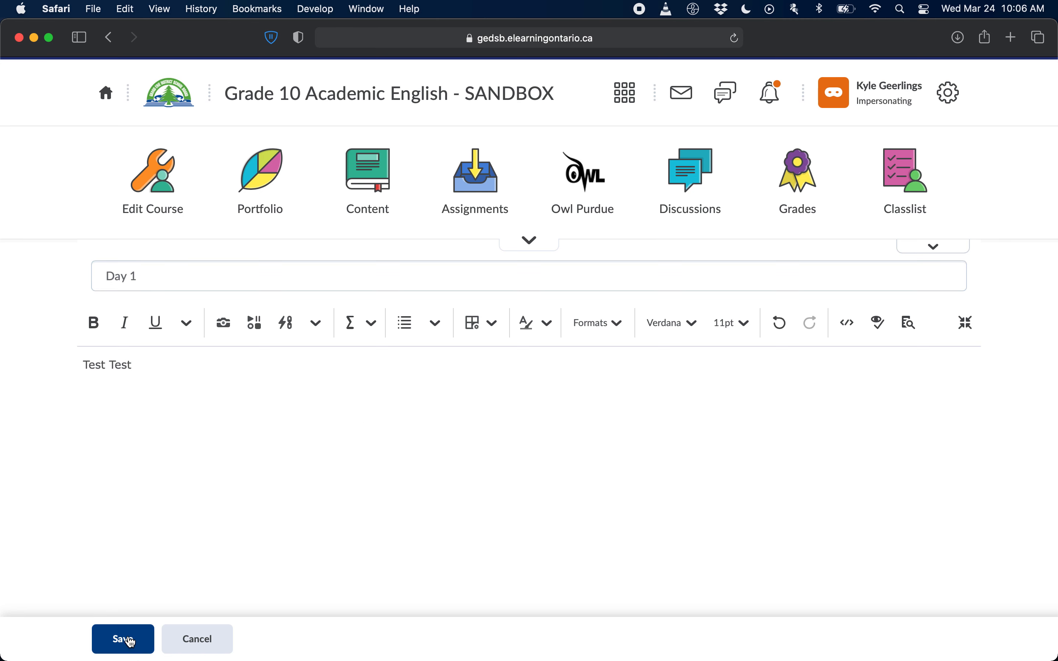
Step: Examine the description text on the Day 1 page and compare it with the Shakespeare folder's page
{"action": "left_click_drag", "start_coordinate": [414, 393], "coordinate": [461, 385]}
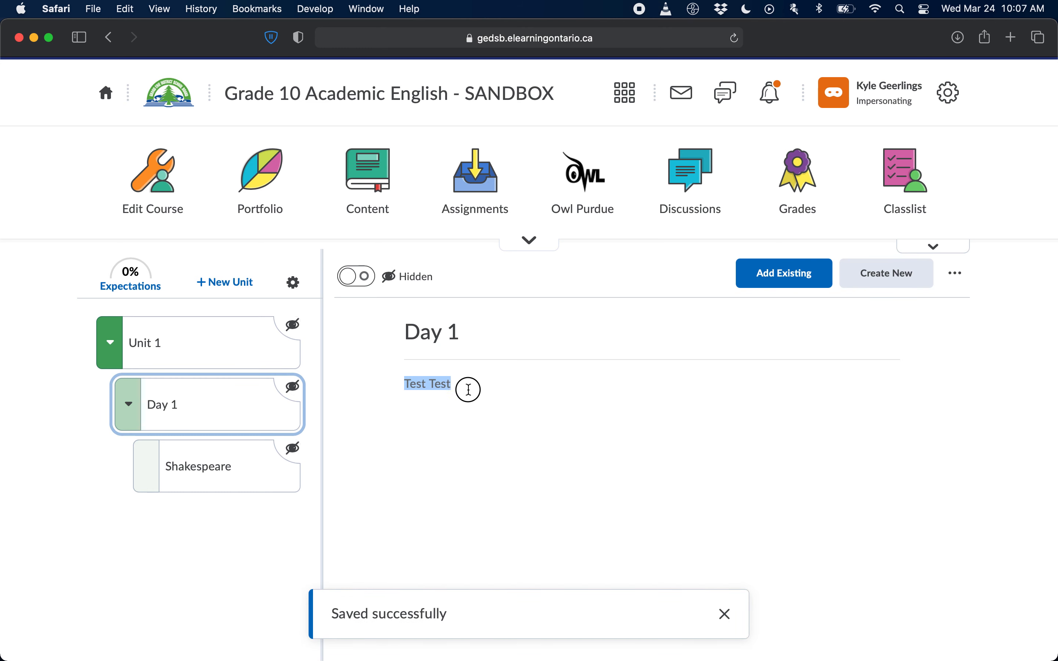
{"action": "left_click", "coordinate": [481, 390]}
{"action": "left_click_drag", "start_coordinate": [405, 385], "coordinate": [479, 435]}
{"action": "left_click", "coordinate": [480, 436]}
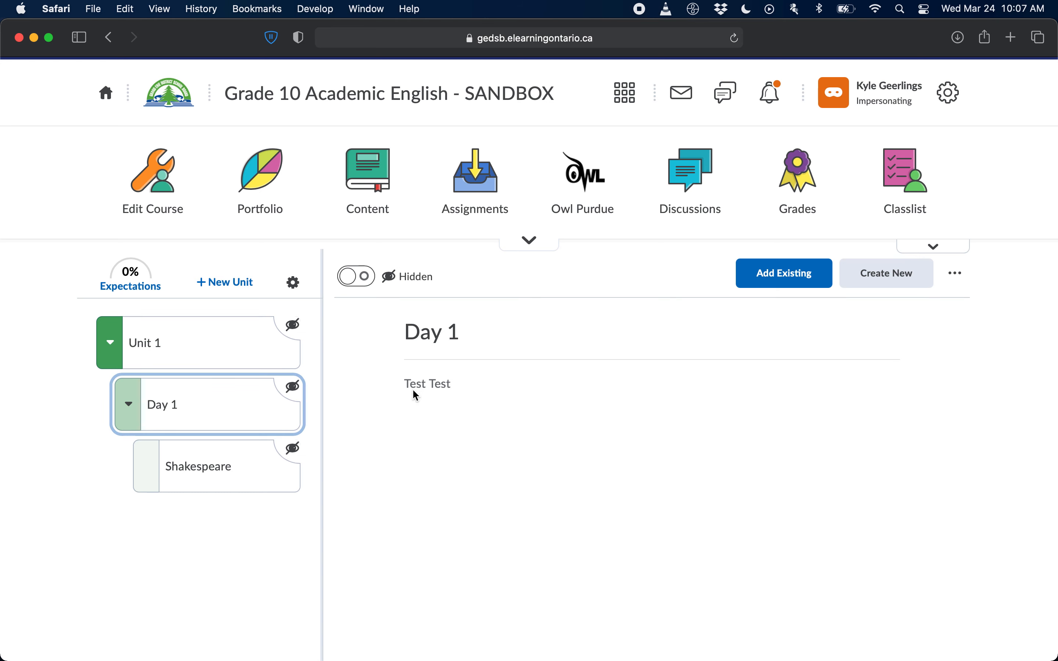
{"action": "left_click_drag", "start_coordinate": [396, 384], "coordinate": [540, 474]}
{"action": "left_click", "coordinate": [217, 470]}
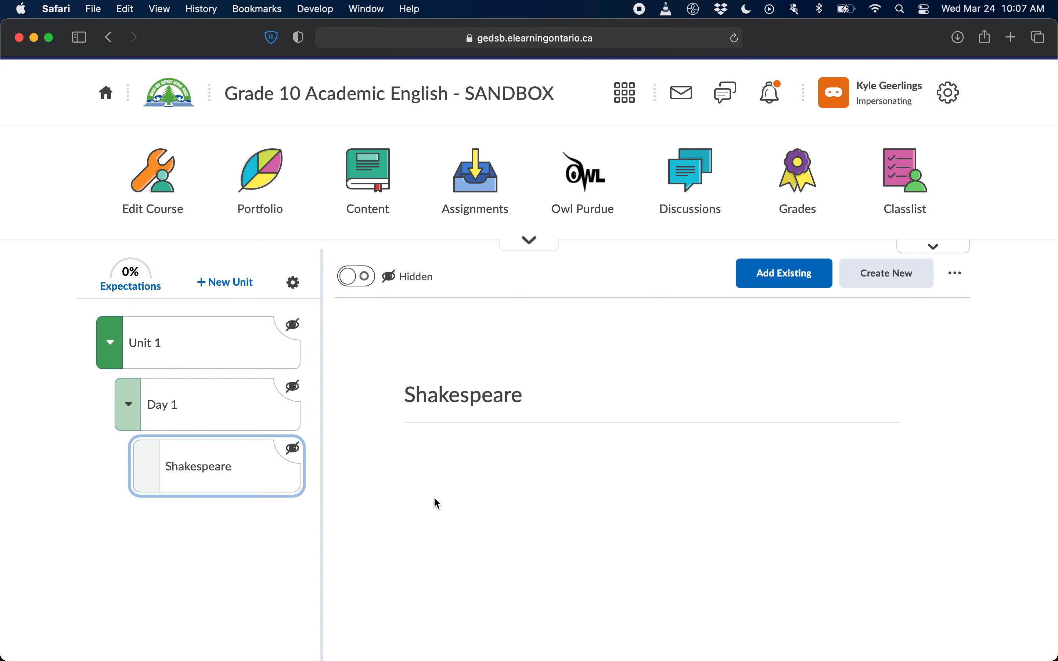
{"action": "left_click", "coordinate": [220, 413]}
{"action": "left_click_drag", "start_coordinate": [403, 384], "coordinate": [478, 414]}
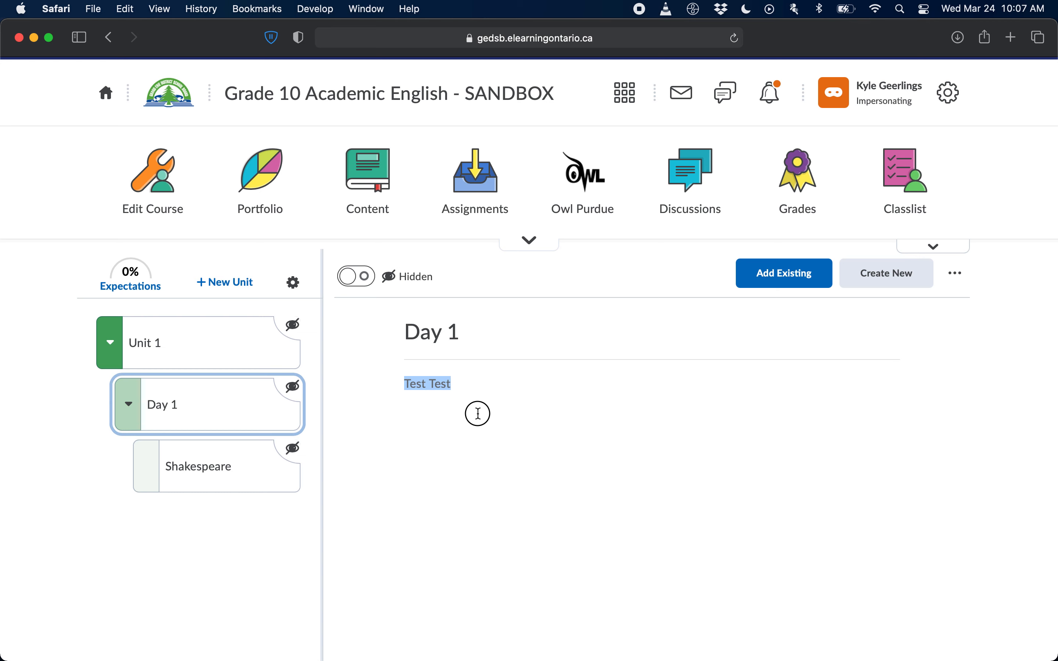
{"action": "left_click", "coordinate": [218, 464]}
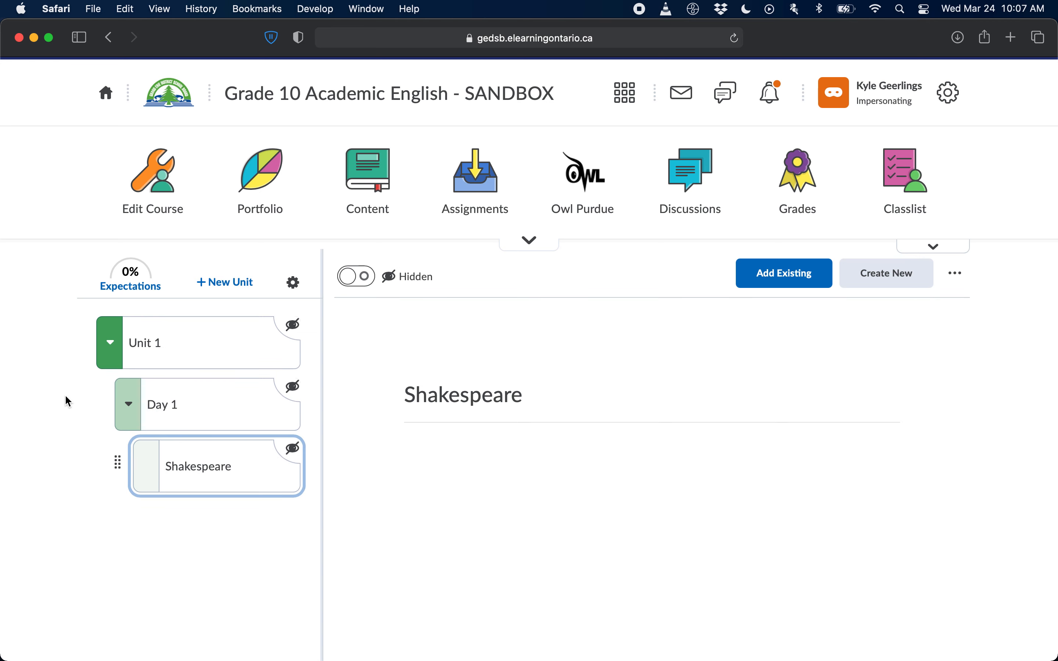
{"action": "left_click", "coordinate": [182, 408]}
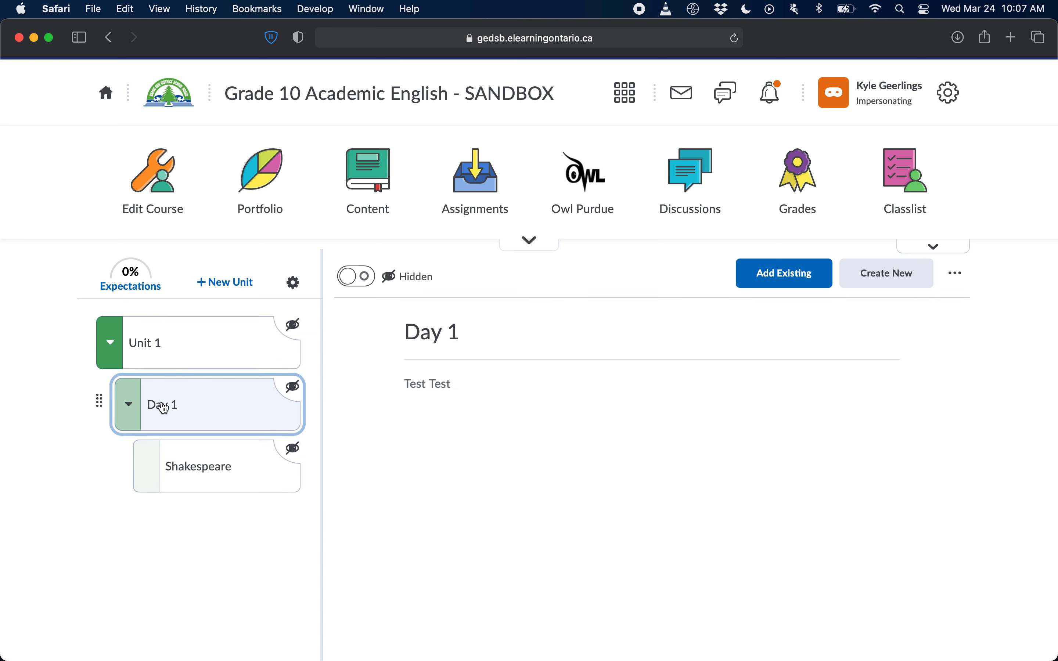
Step: Examine the content types that can be created inside the Day 1 lesson, including the HTML Document option, and leave without creating anything
{"action": "left_click", "coordinate": [208, 356]}
{"action": "left_click", "coordinate": [223, 402]}
{"action": "left_click", "coordinate": [225, 454]}
{"action": "left_click", "coordinate": [224, 416]}
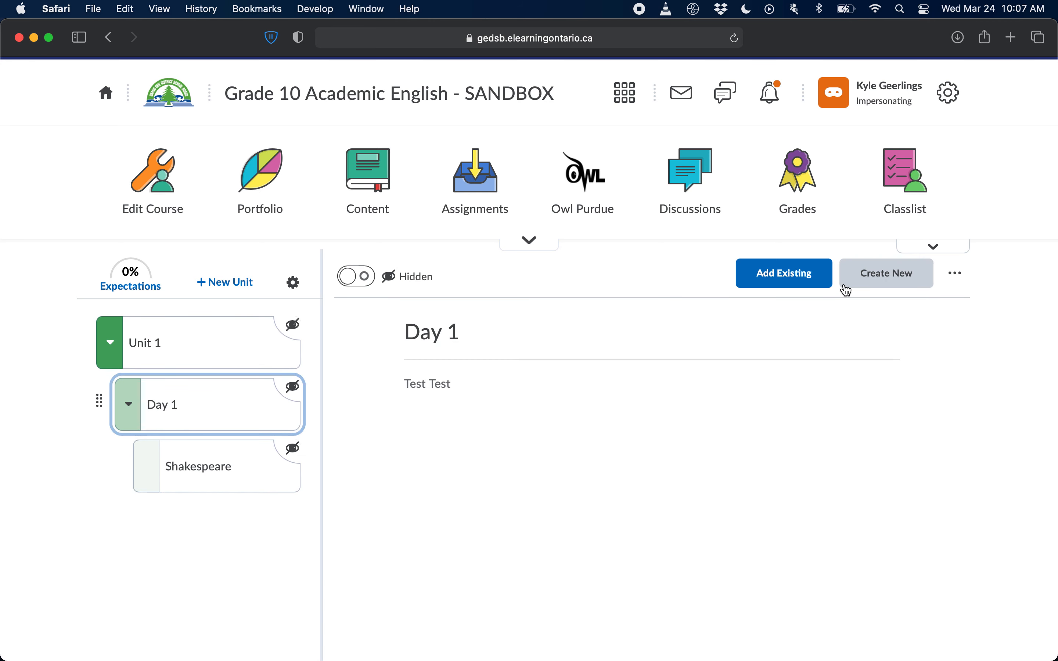
{"action": "left_click", "coordinate": [899, 277]}
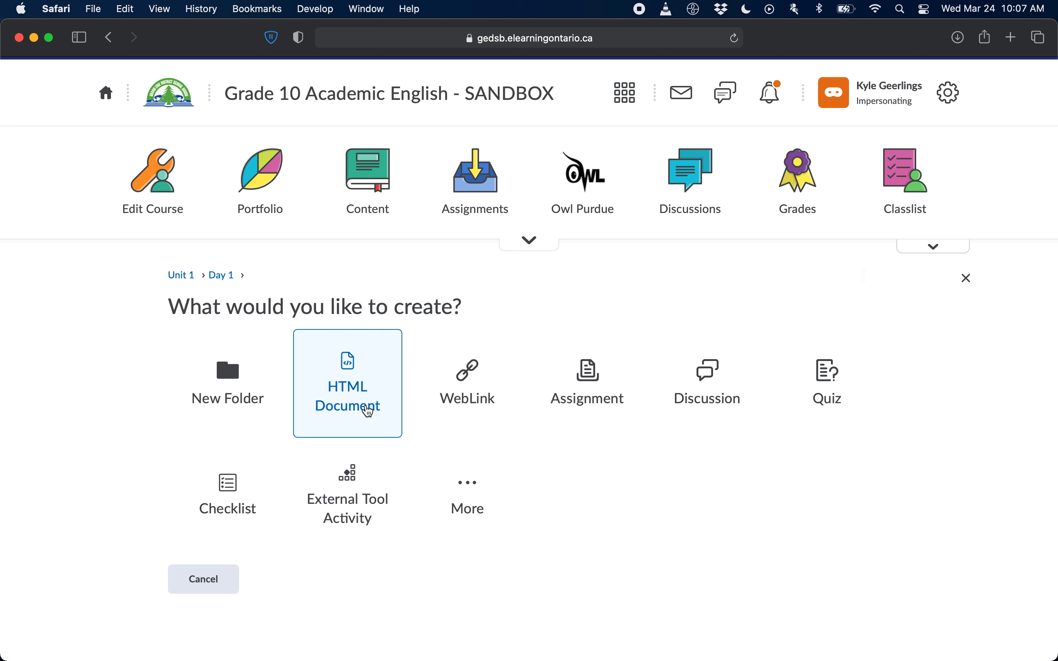
{"action": "left_click", "coordinate": [361, 388]}
{"action": "left_click", "coordinate": [234, 418]}
{"action": "left_click", "coordinate": [187, 640]}
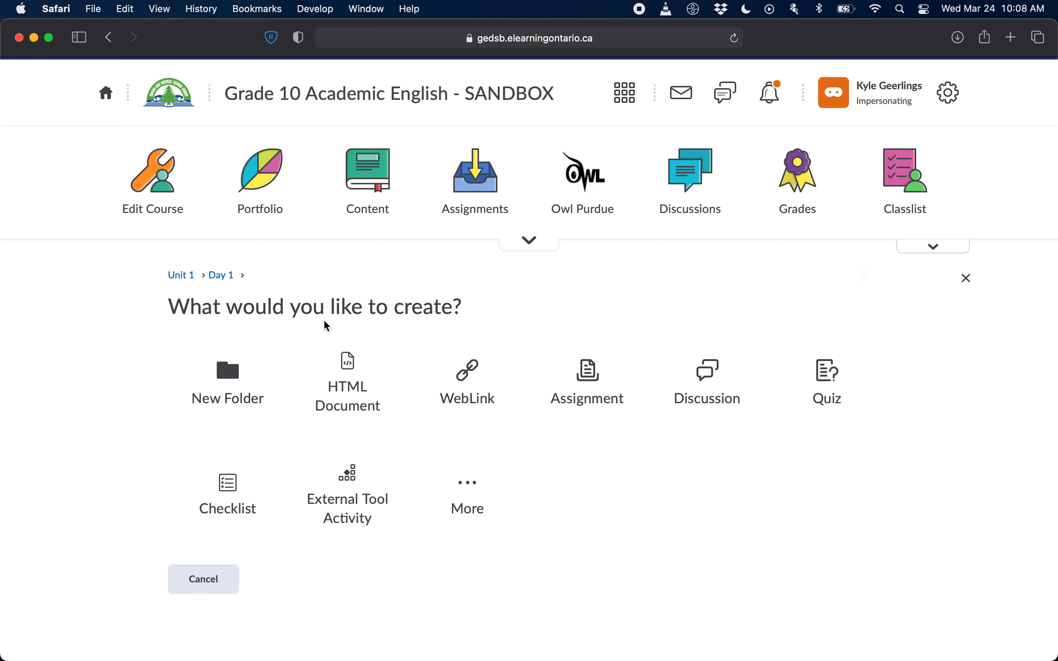
{"action": "left_click", "coordinate": [191, 581]}
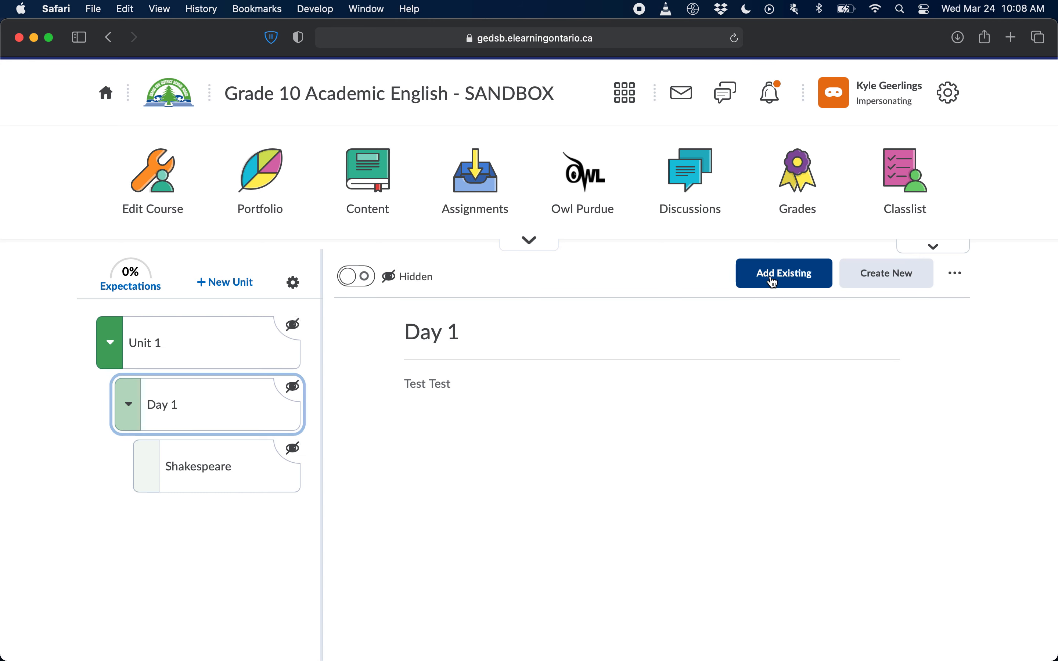
Step: Examine the existing content that can be added to Day 1, including the assignment list and file upload area, and leave without adding anything
{"action": "left_click", "coordinate": [193, 408]}
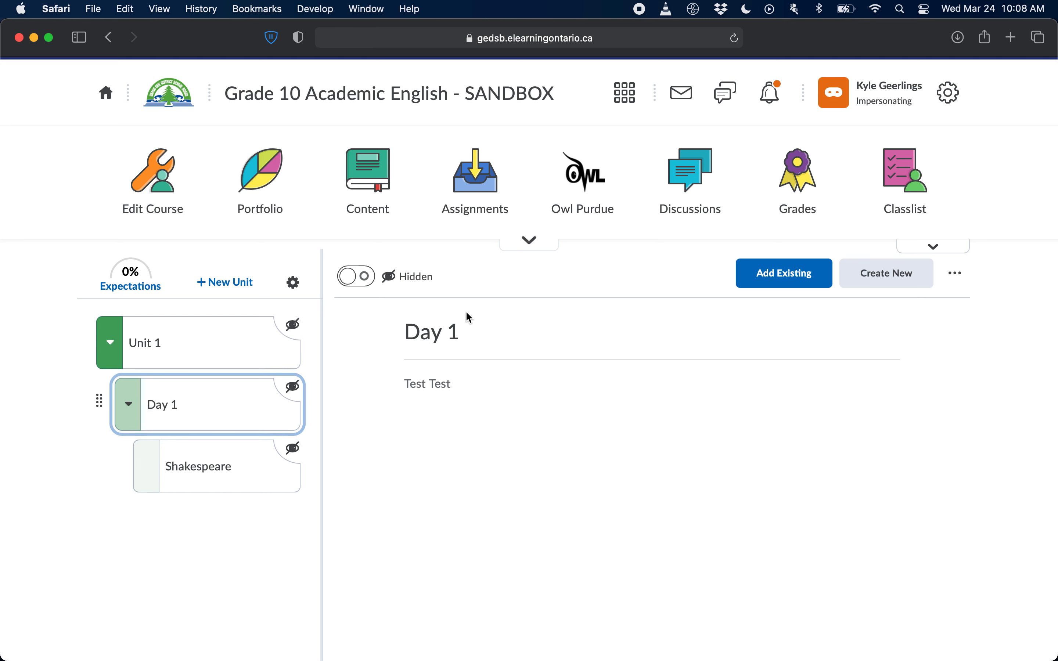
{"action": "left_click", "coordinate": [765, 280]}
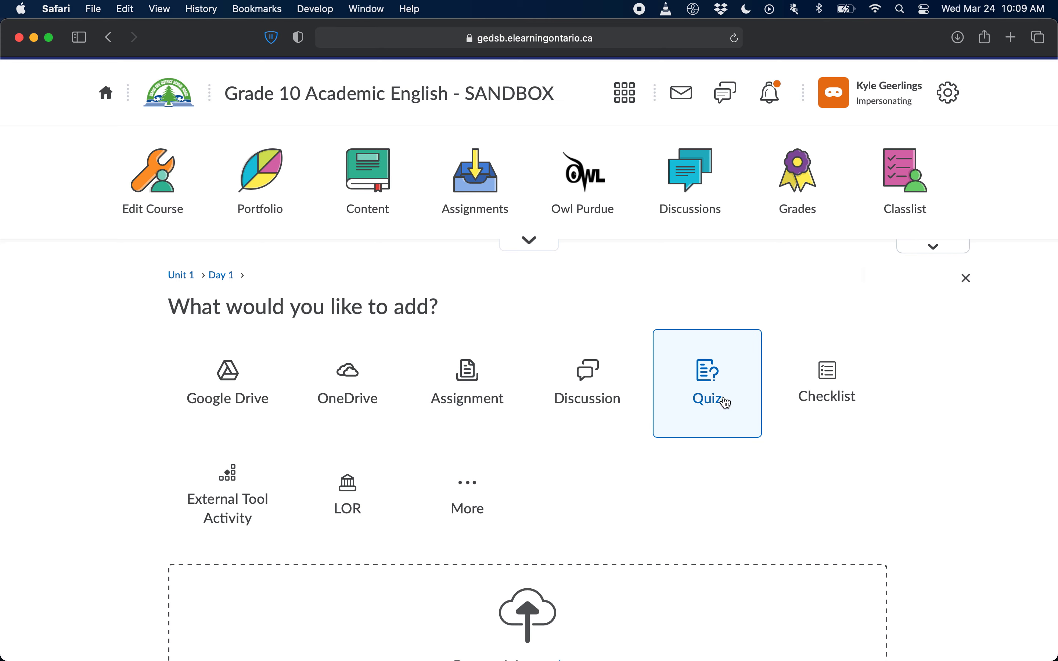
{"action": "left_click", "coordinate": [466, 377]}
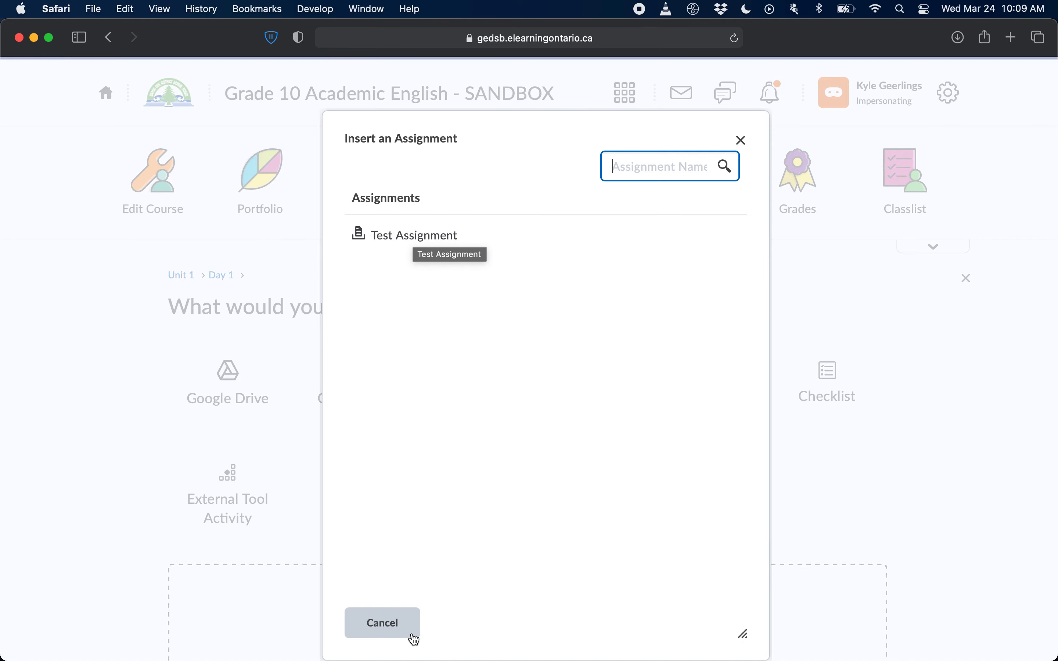
{"action": "left_click", "coordinate": [399, 628]}
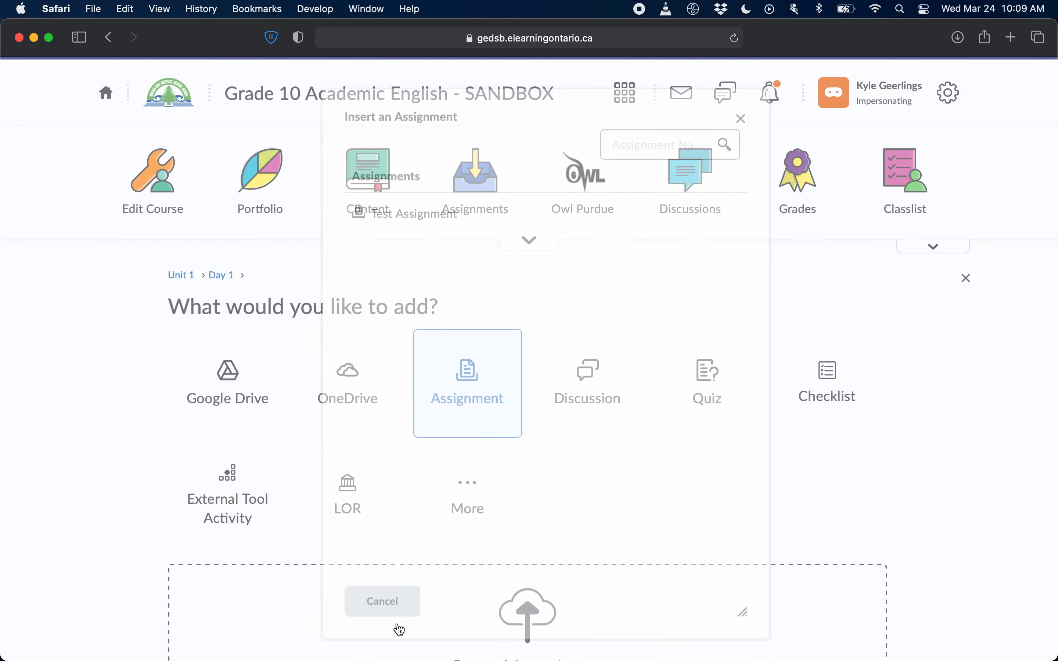
{"action": "scroll", "coordinate": [789, 530], "scroll_direction": "down", "scroll_amount": 3}
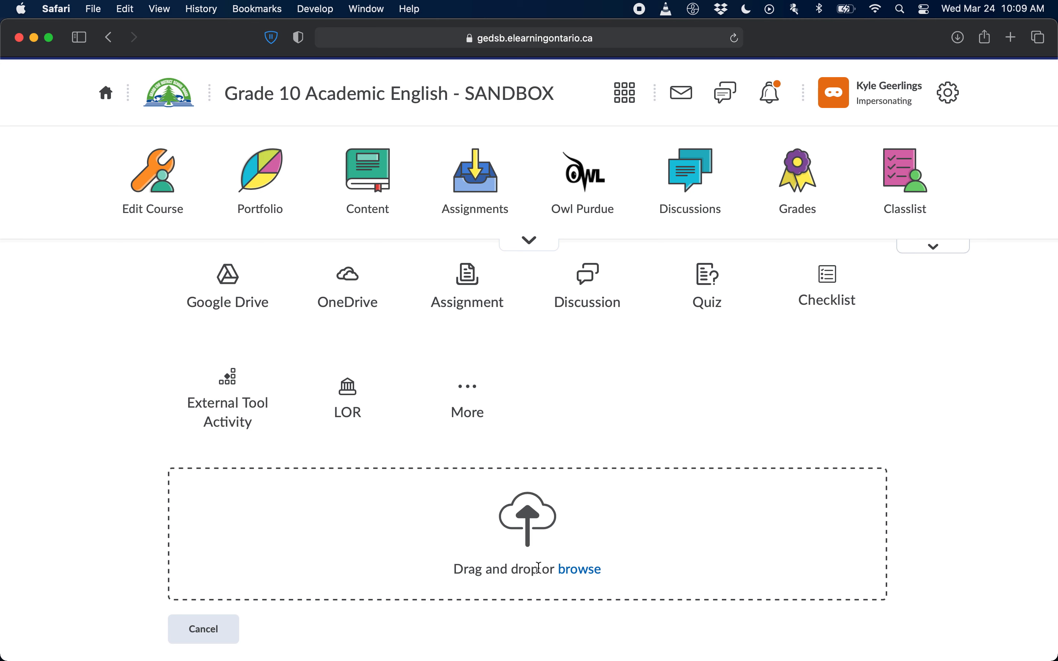
{"action": "scroll", "coordinate": [555, 506], "scroll_direction": "up", "scroll_amount": 3}
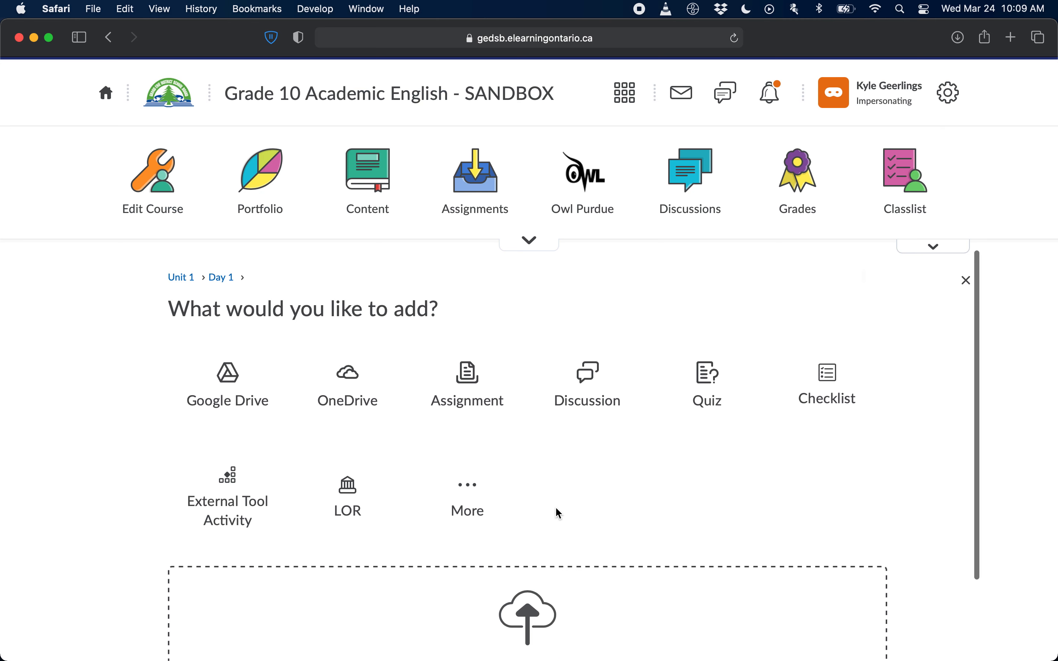
{"action": "scroll", "coordinate": [555, 505], "scroll_direction": "down", "scroll_amount": 2}
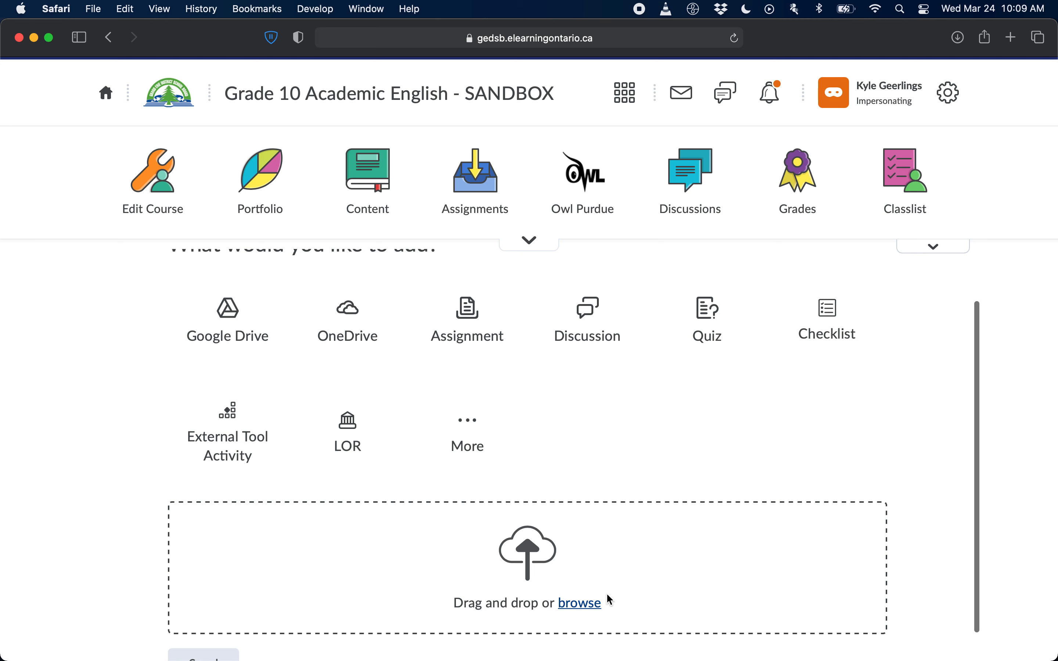
{"action": "scroll", "coordinate": [606, 593], "scroll_direction": "down", "scroll_amount": 1}
{"action": "left_click", "coordinate": [223, 632]}
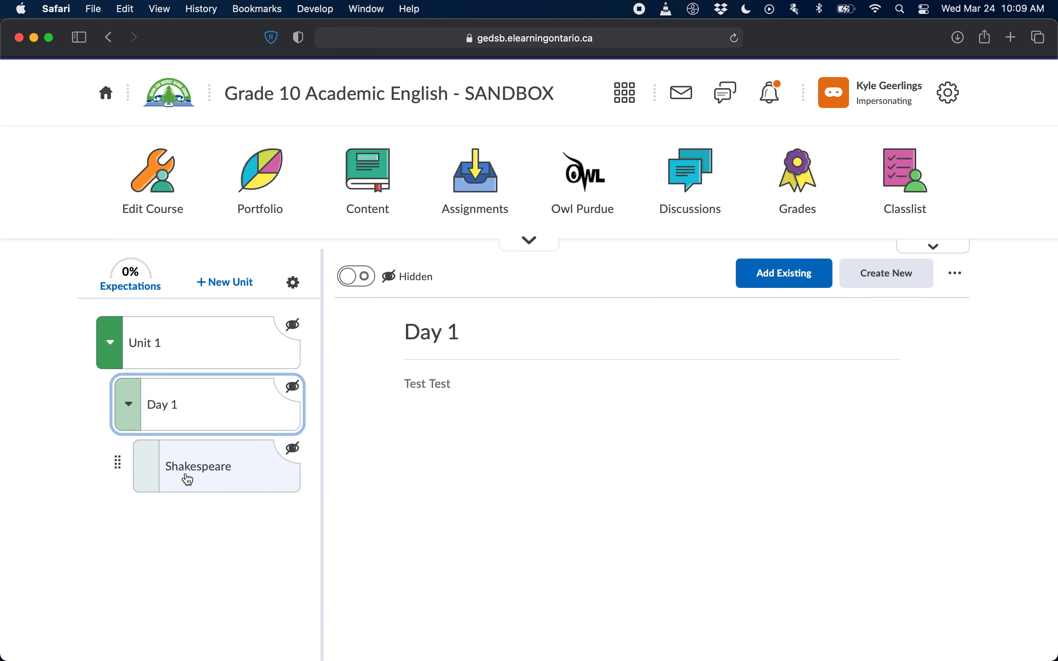
Step: View the Shakespeare, Day 1 and Unit 1 pages in turn to compare the levels, and end on the Day 1 page
{"action": "left_click", "coordinate": [205, 480]}
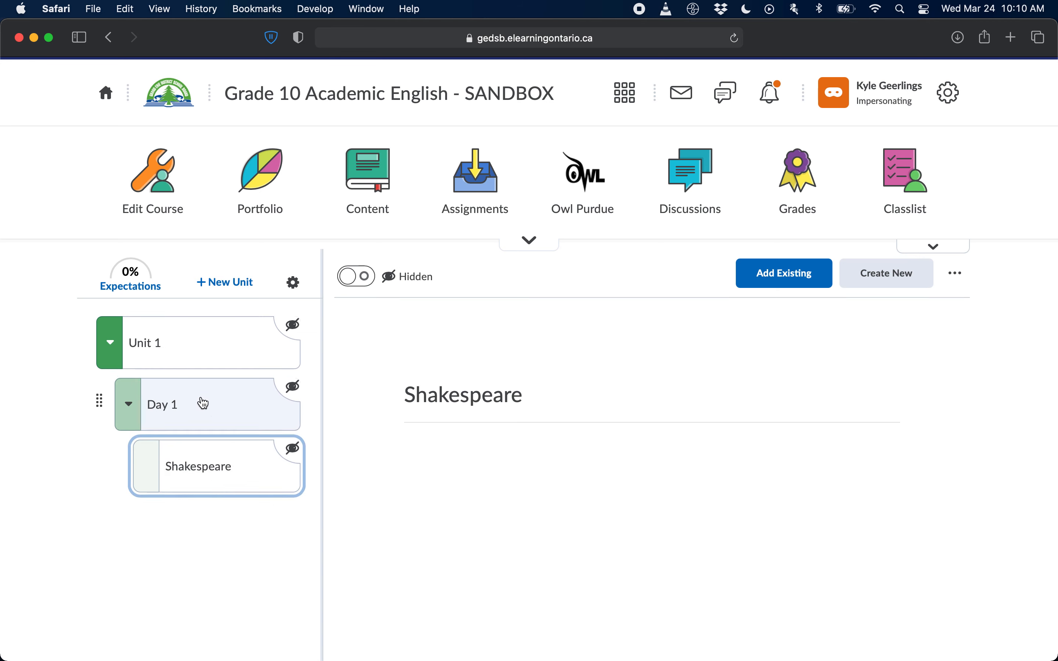
{"action": "left_click", "coordinate": [203, 408]}
{"action": "left_click", "coordinate": [219, 343]}
{"action": "left_click", "coordinate": [223, 403]}
{"action": "left_click", "coordinate": [221, 461]}
{"action": "left_click", "coordinate": [220, 390]}
{"action": "left_click", "coordinate": [214, 337]}
{"action": "left_click", "coordinate": [223, 408]}
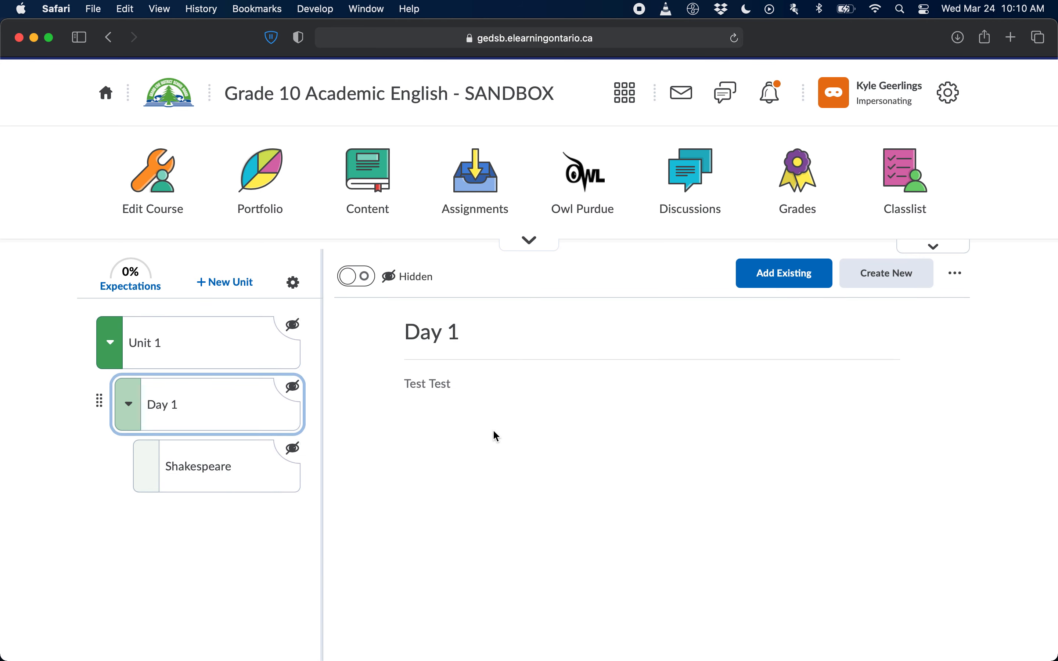